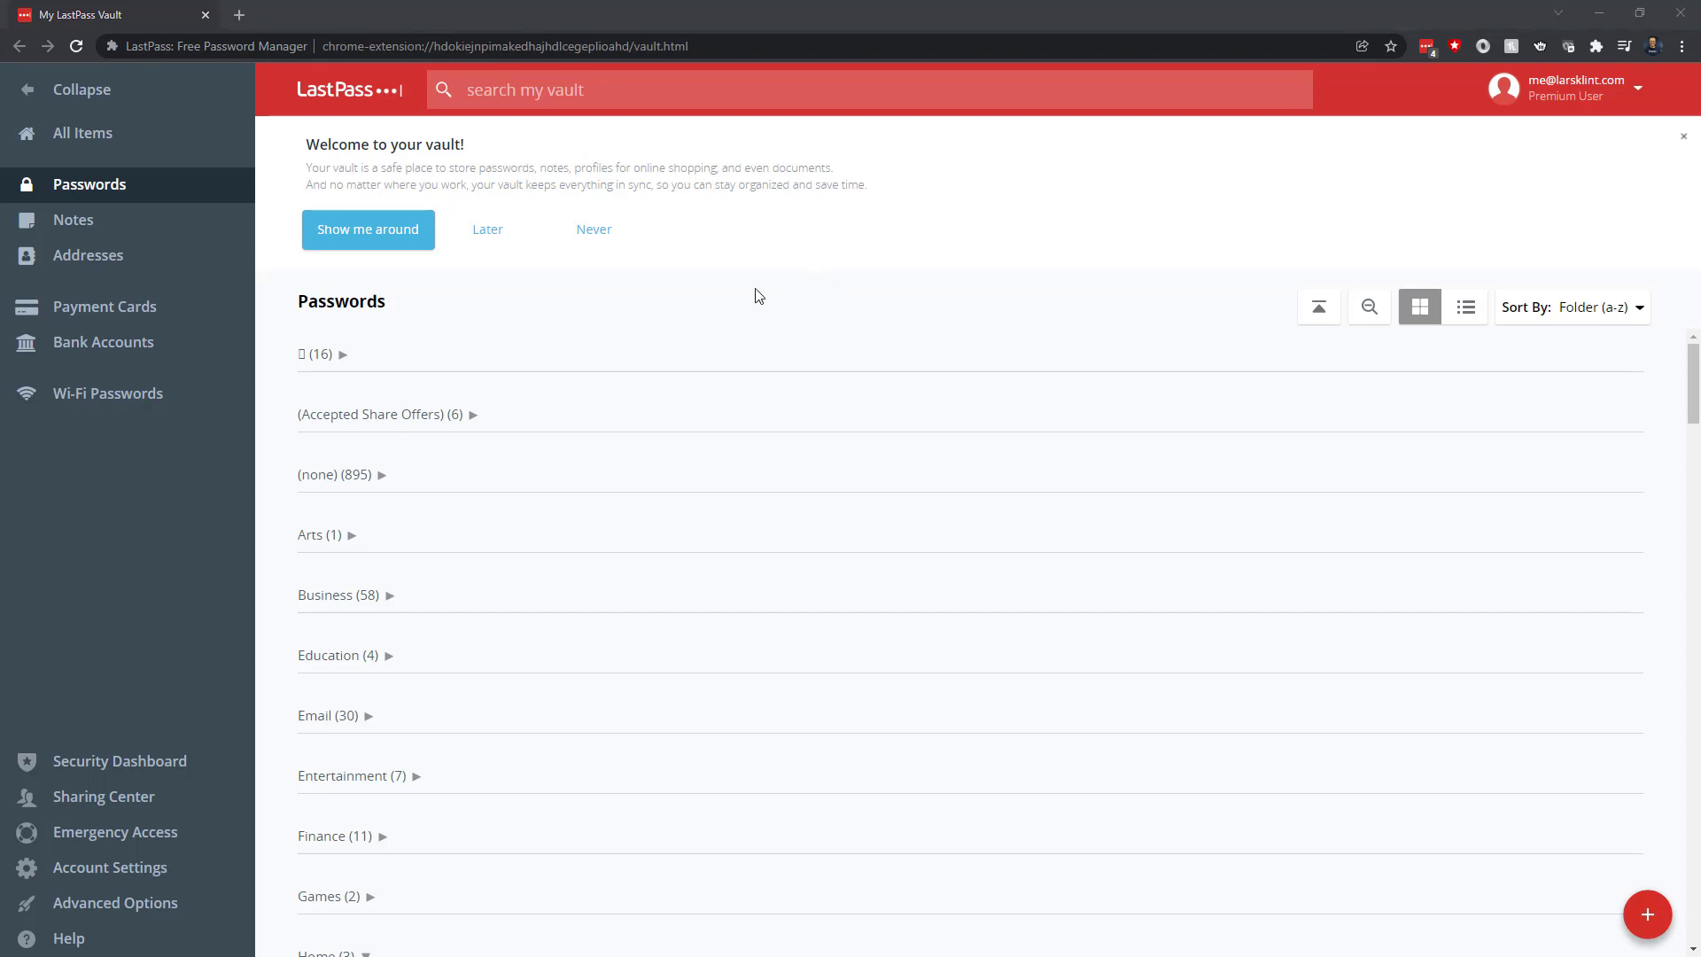
Open LastPass Account Settings on the Multifactor Options tab and scroll to the Premium methods
click(124, 871)
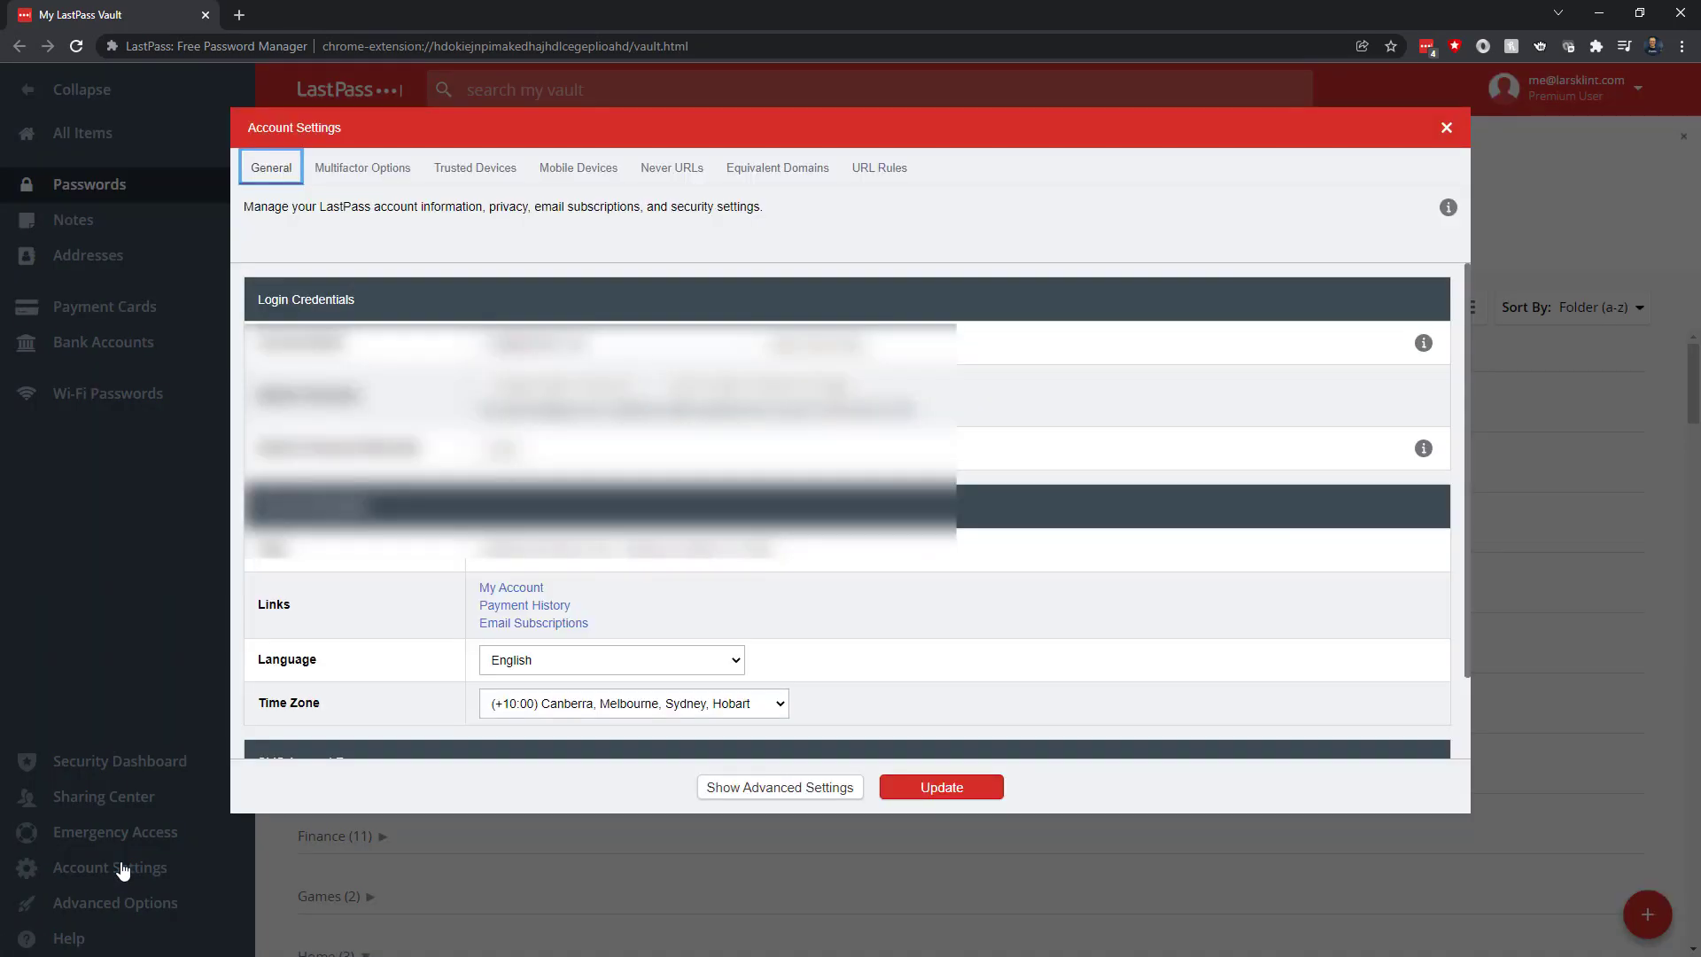
click(369, 171)
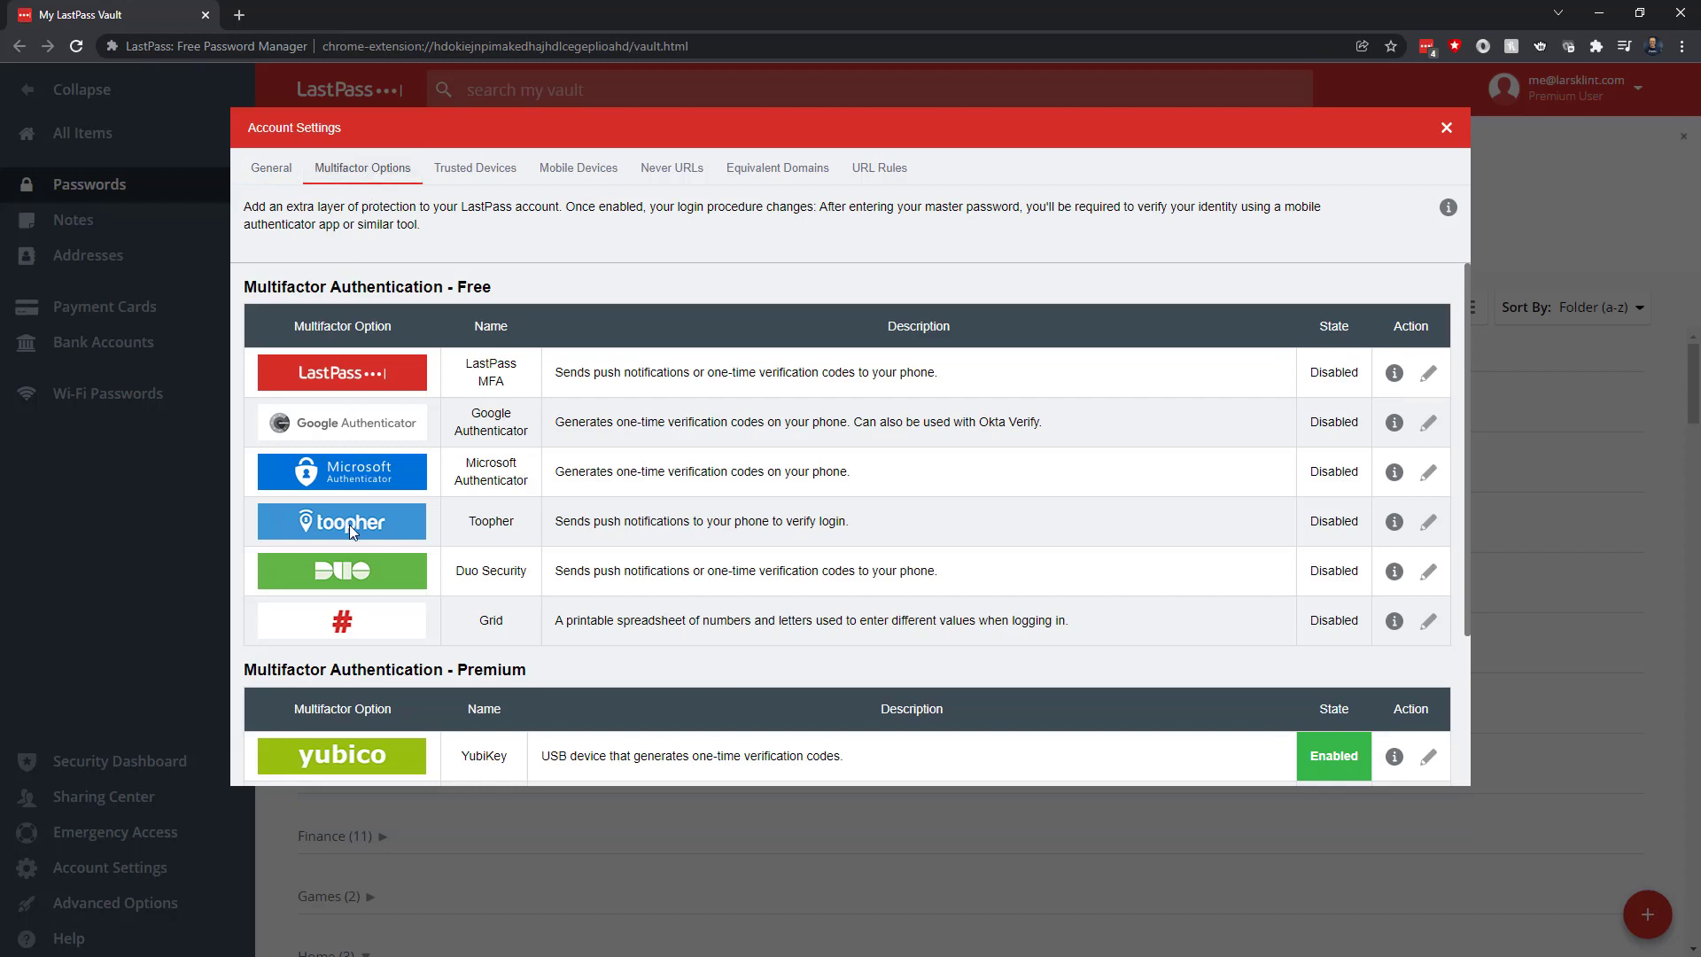
scroll(363, 510, down, 2)
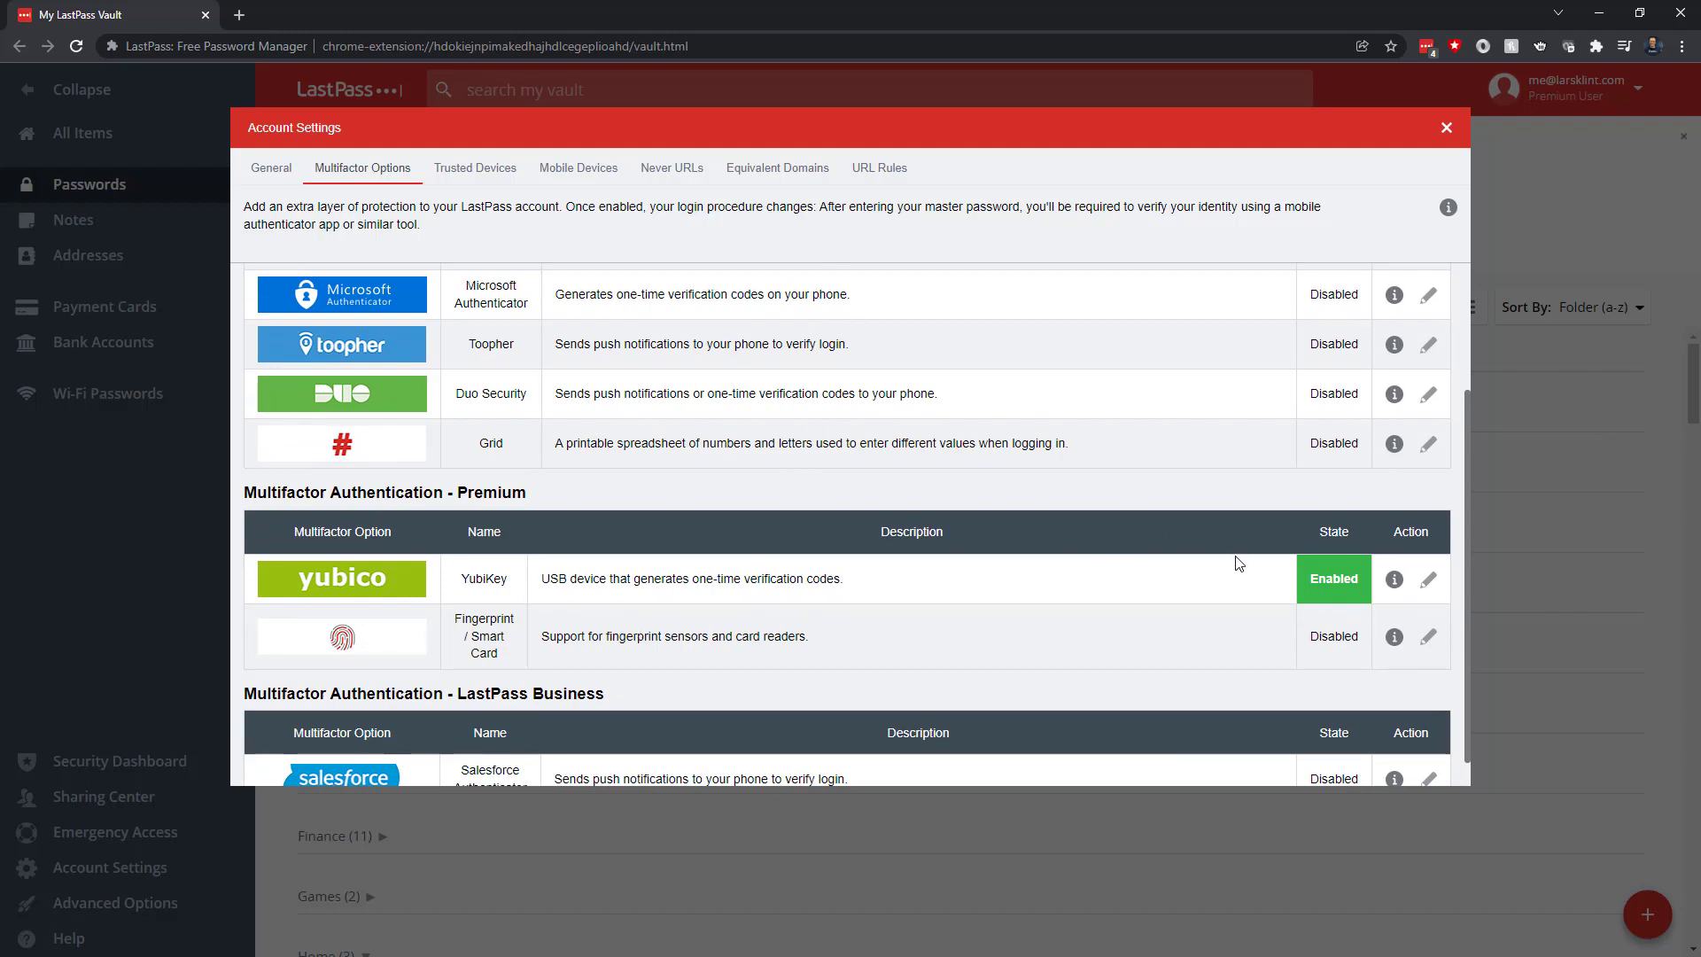
Open the settings dialog for the enabled YubiKey multifactor option in LastPass
click(1427, 582)
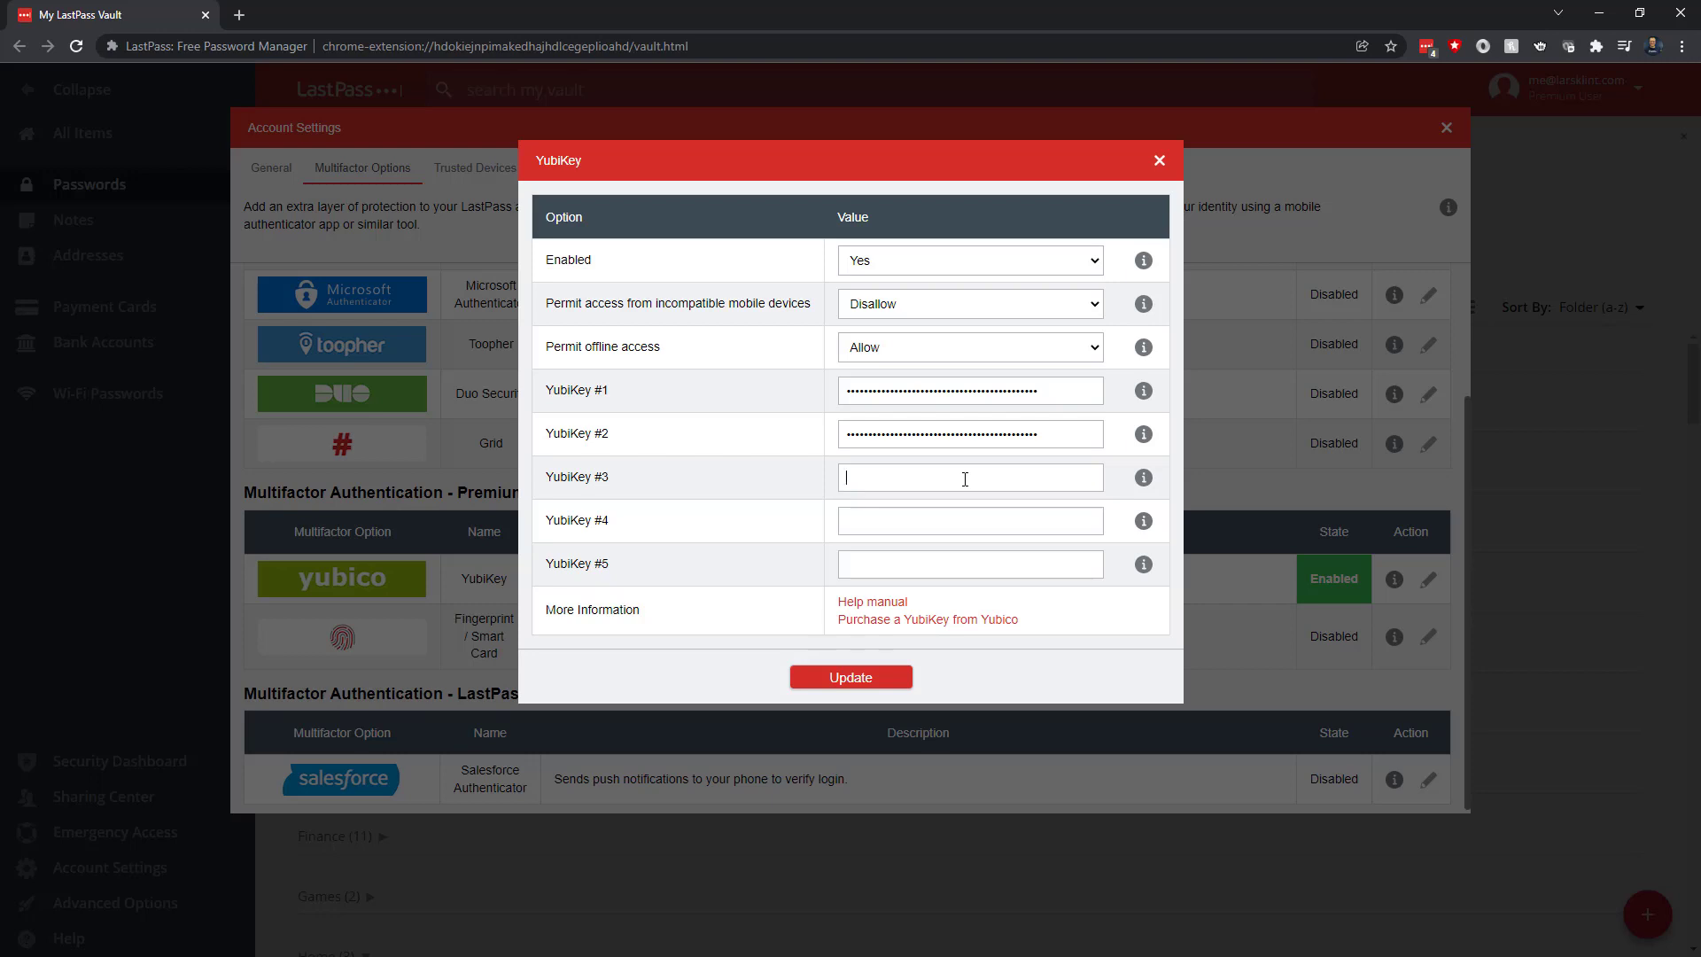
In a new tab, bring up Yubico's YubiKey Bio setup page at its fingerprint Enrollment section
click(240, 15)
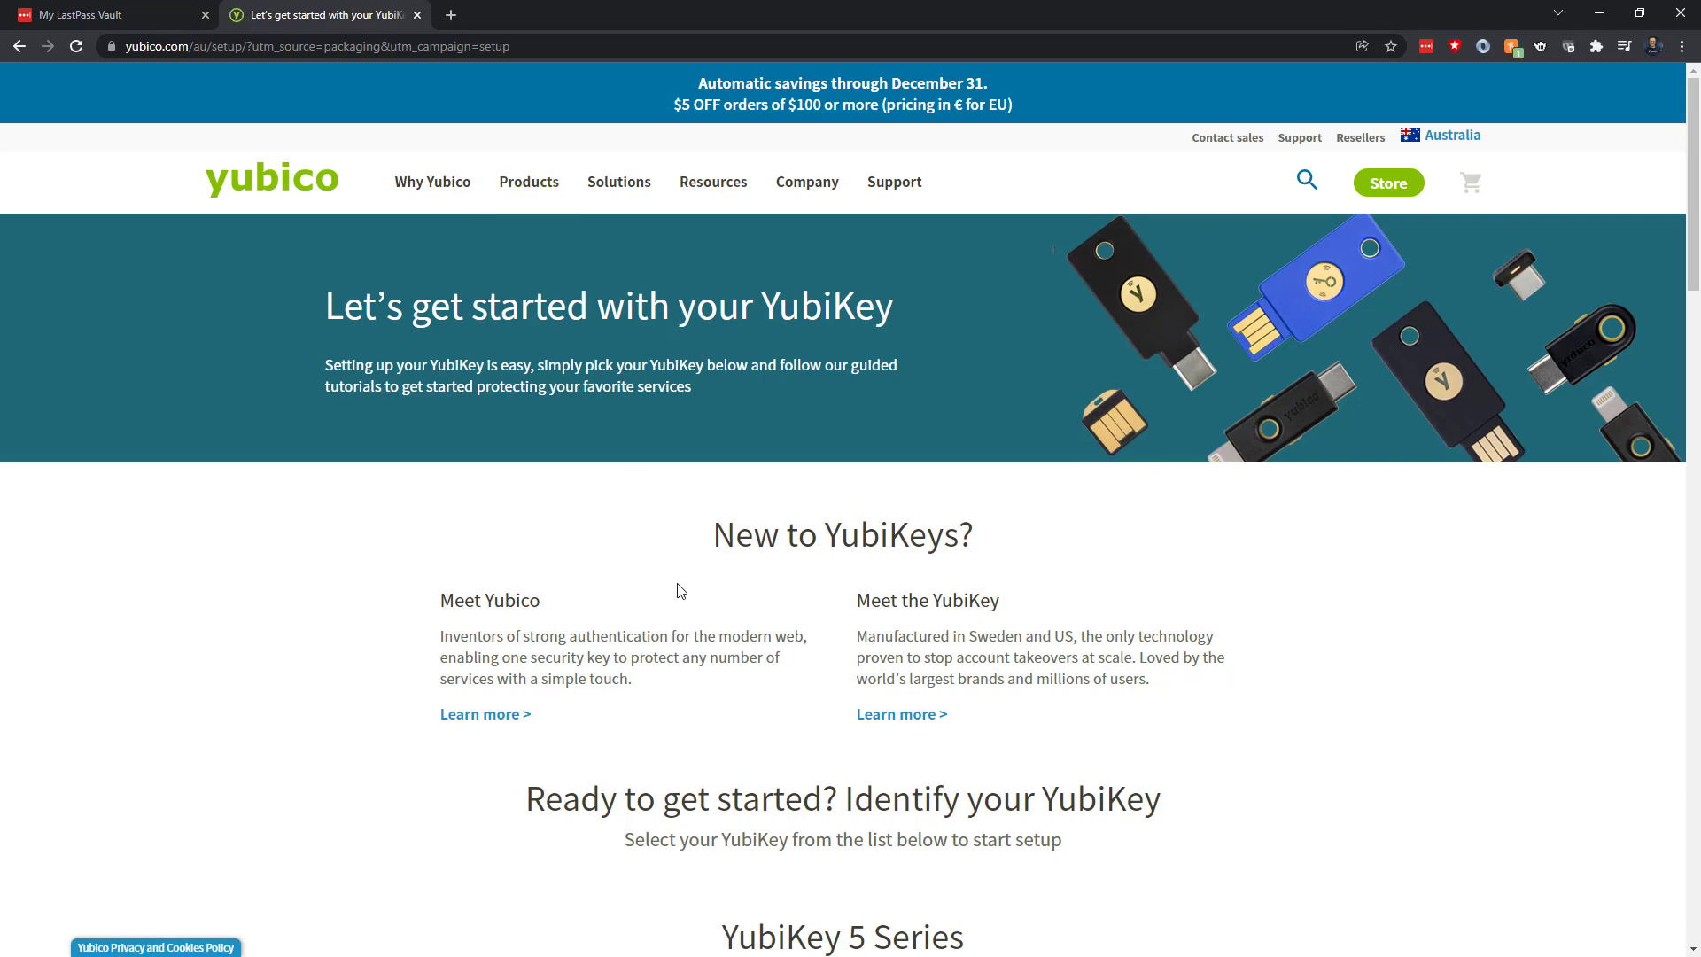
scroll(690, 627, down, 7)
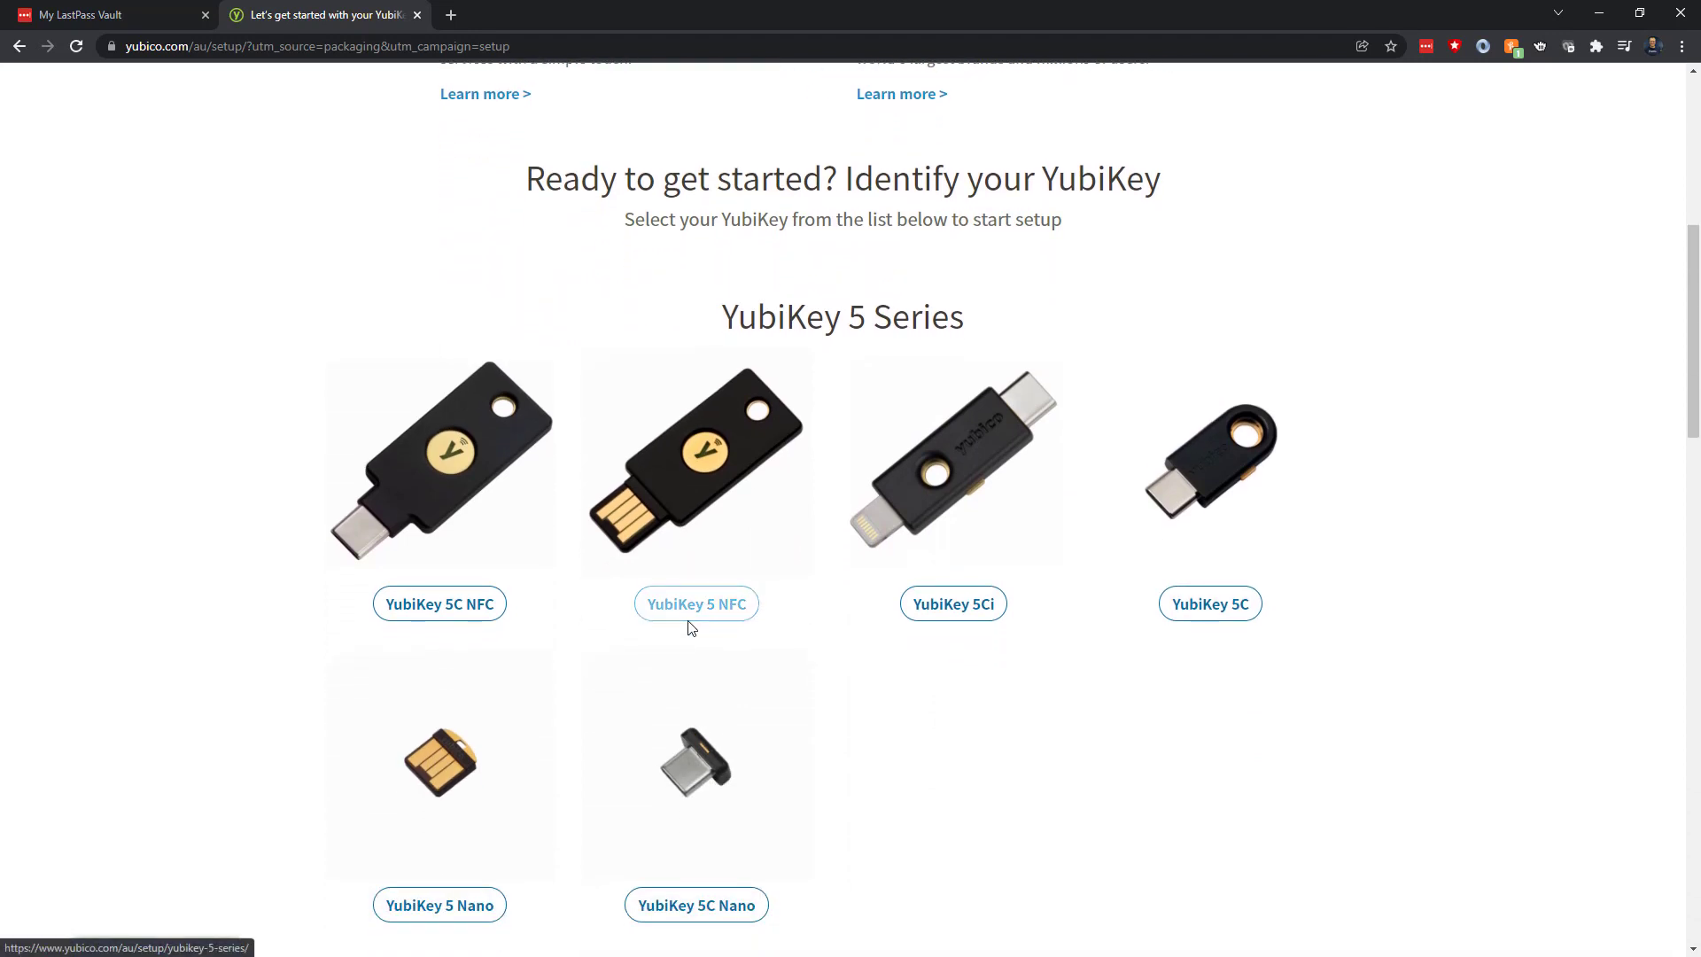
scroll(691, 627, down, 11)
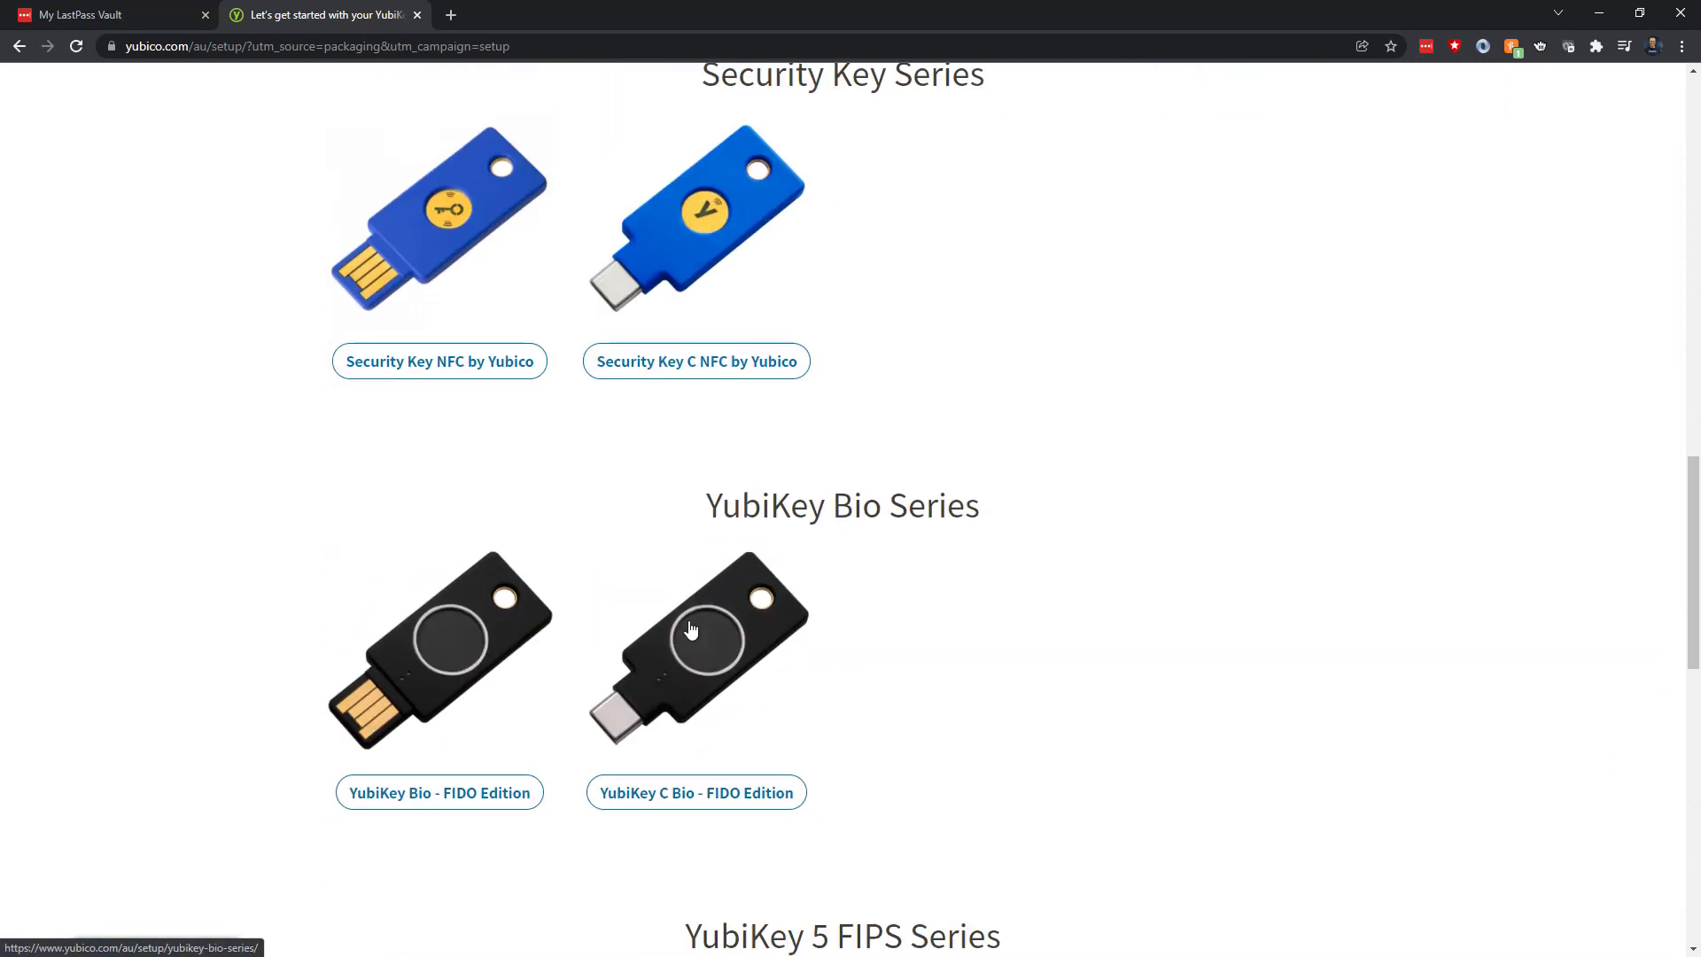
scroll(691, 627, down, 3)
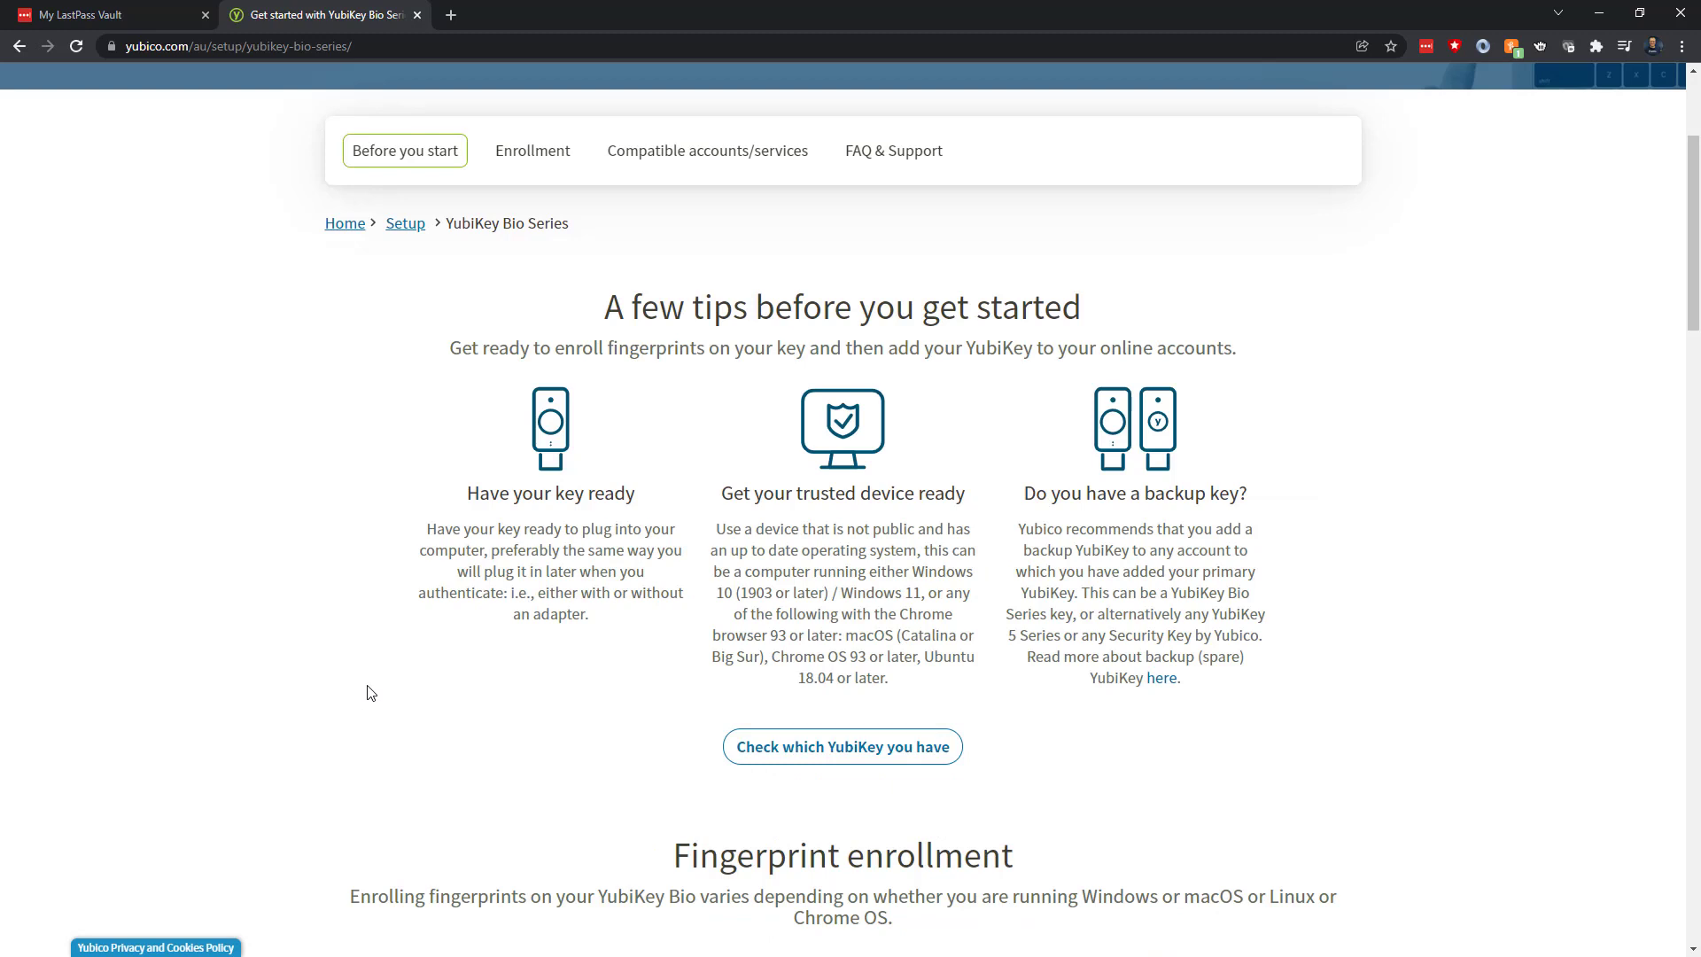
scroll(434, 677, down, 2)
scroll(437, 677, down, 4)
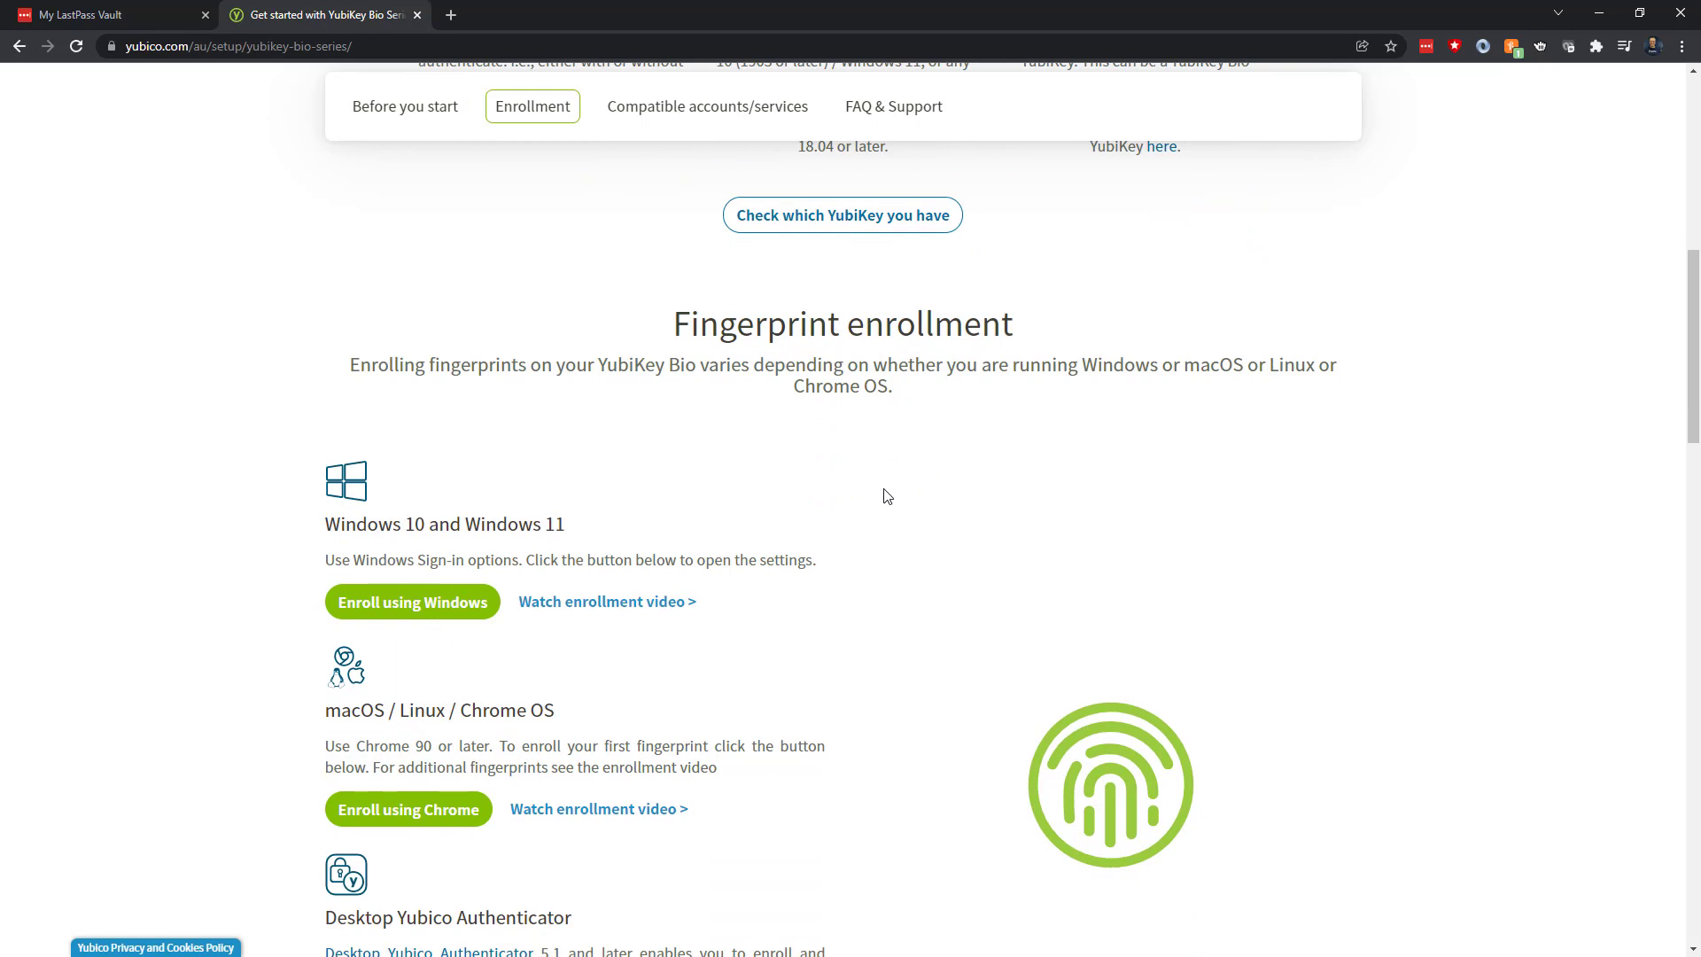
scroll(872, 515, down, 3)
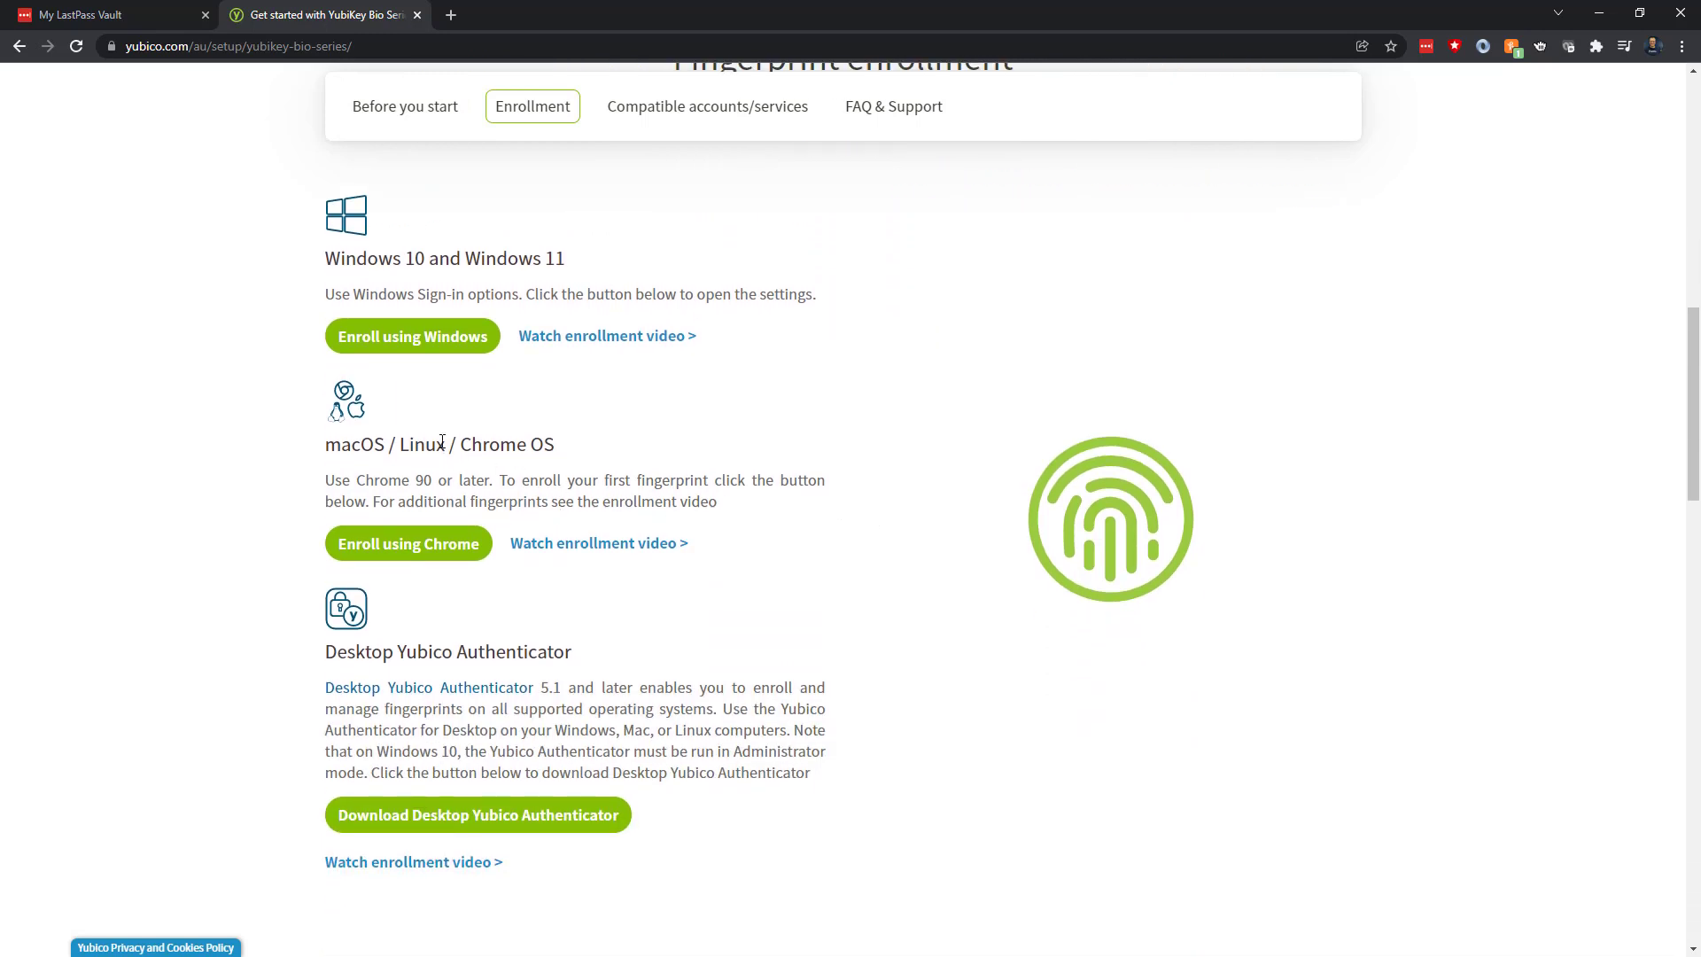
Start enrollment through Windows Settings and create a new PIN for the security key
click(427, 349)
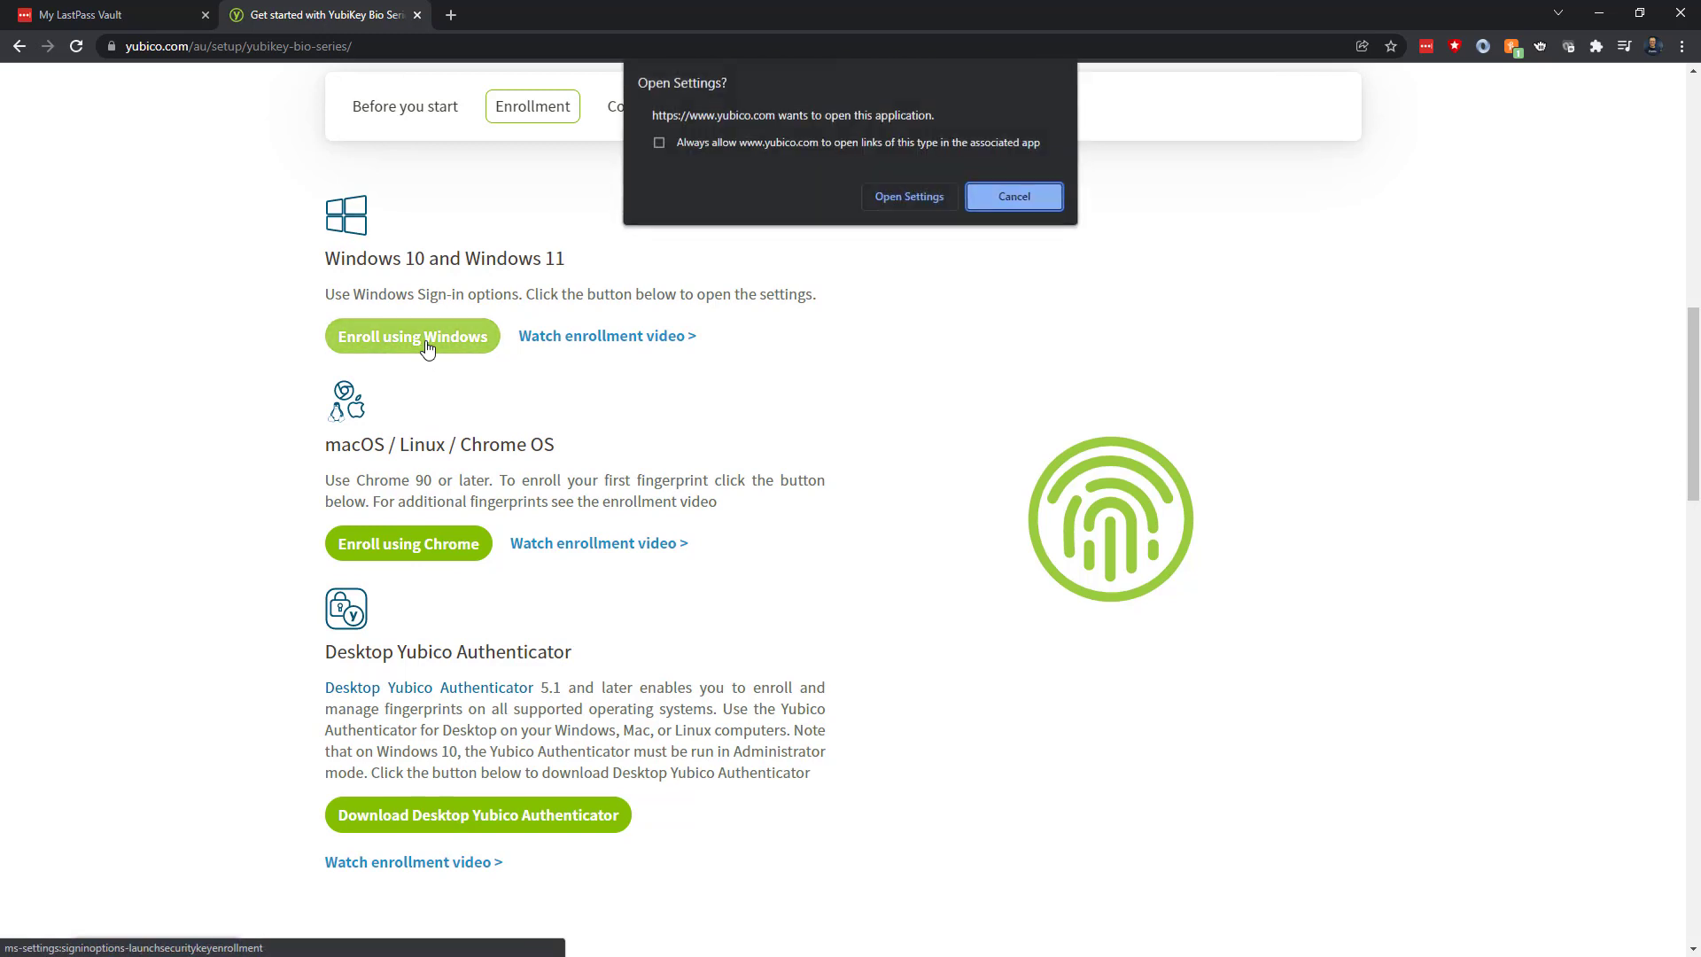
click(915, 194)
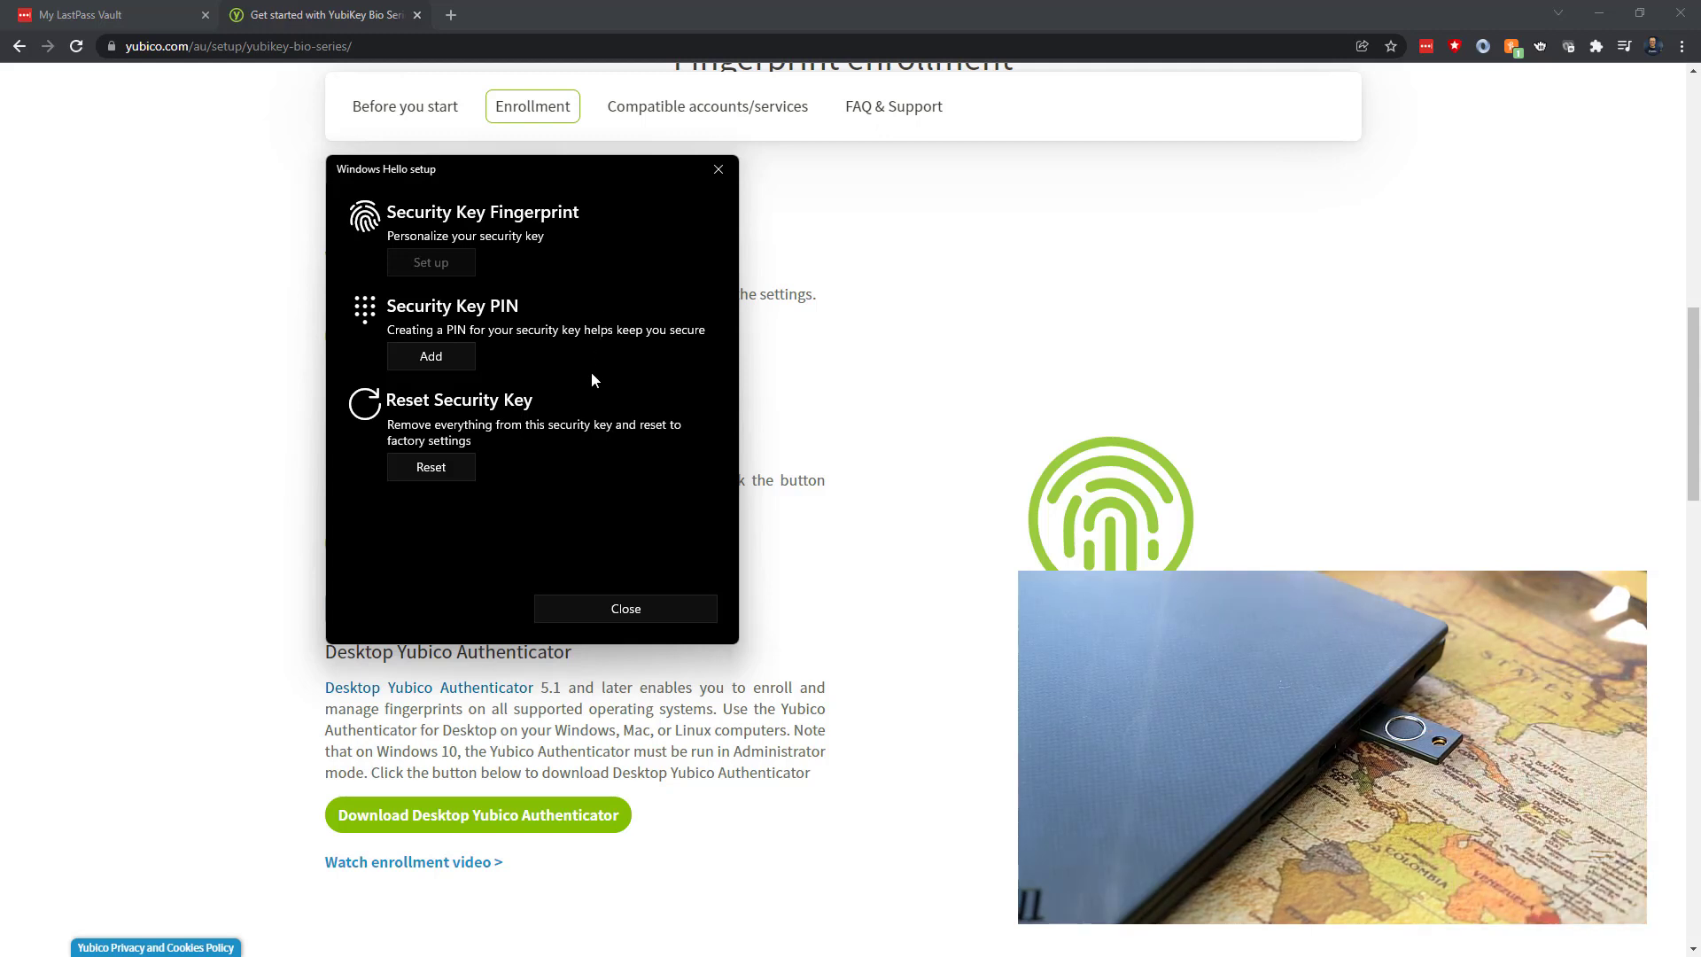
click(430, 356)
text(123456)
key(Tab)
text(123456)
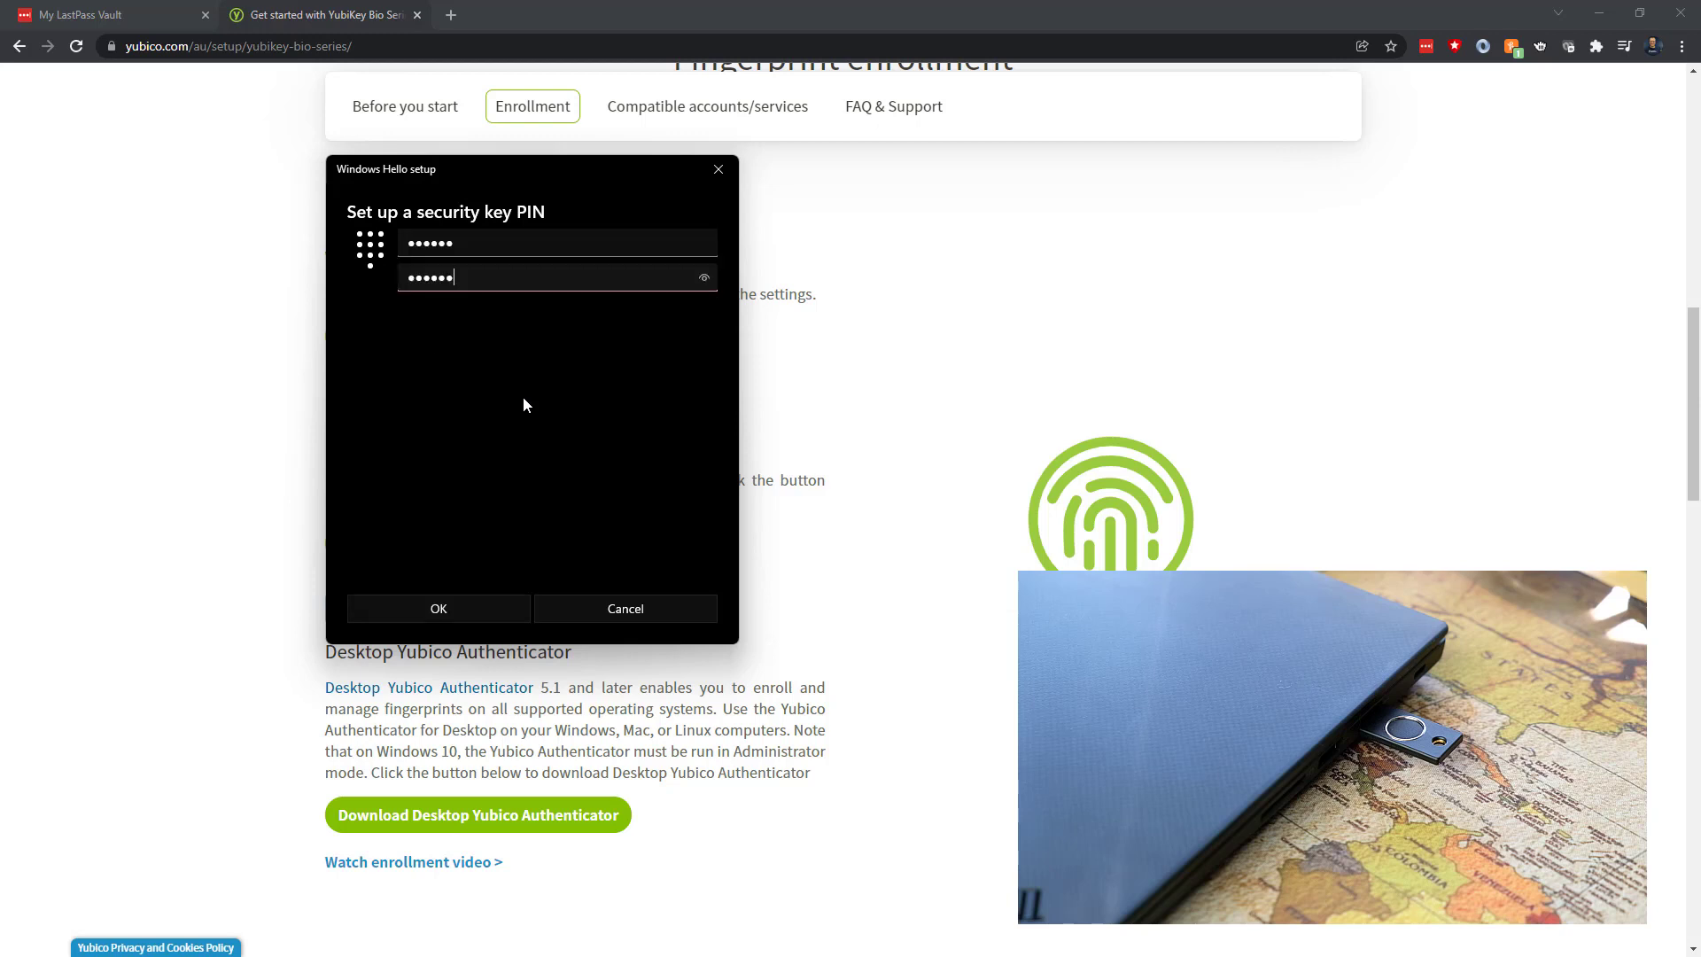
click(438, 611)
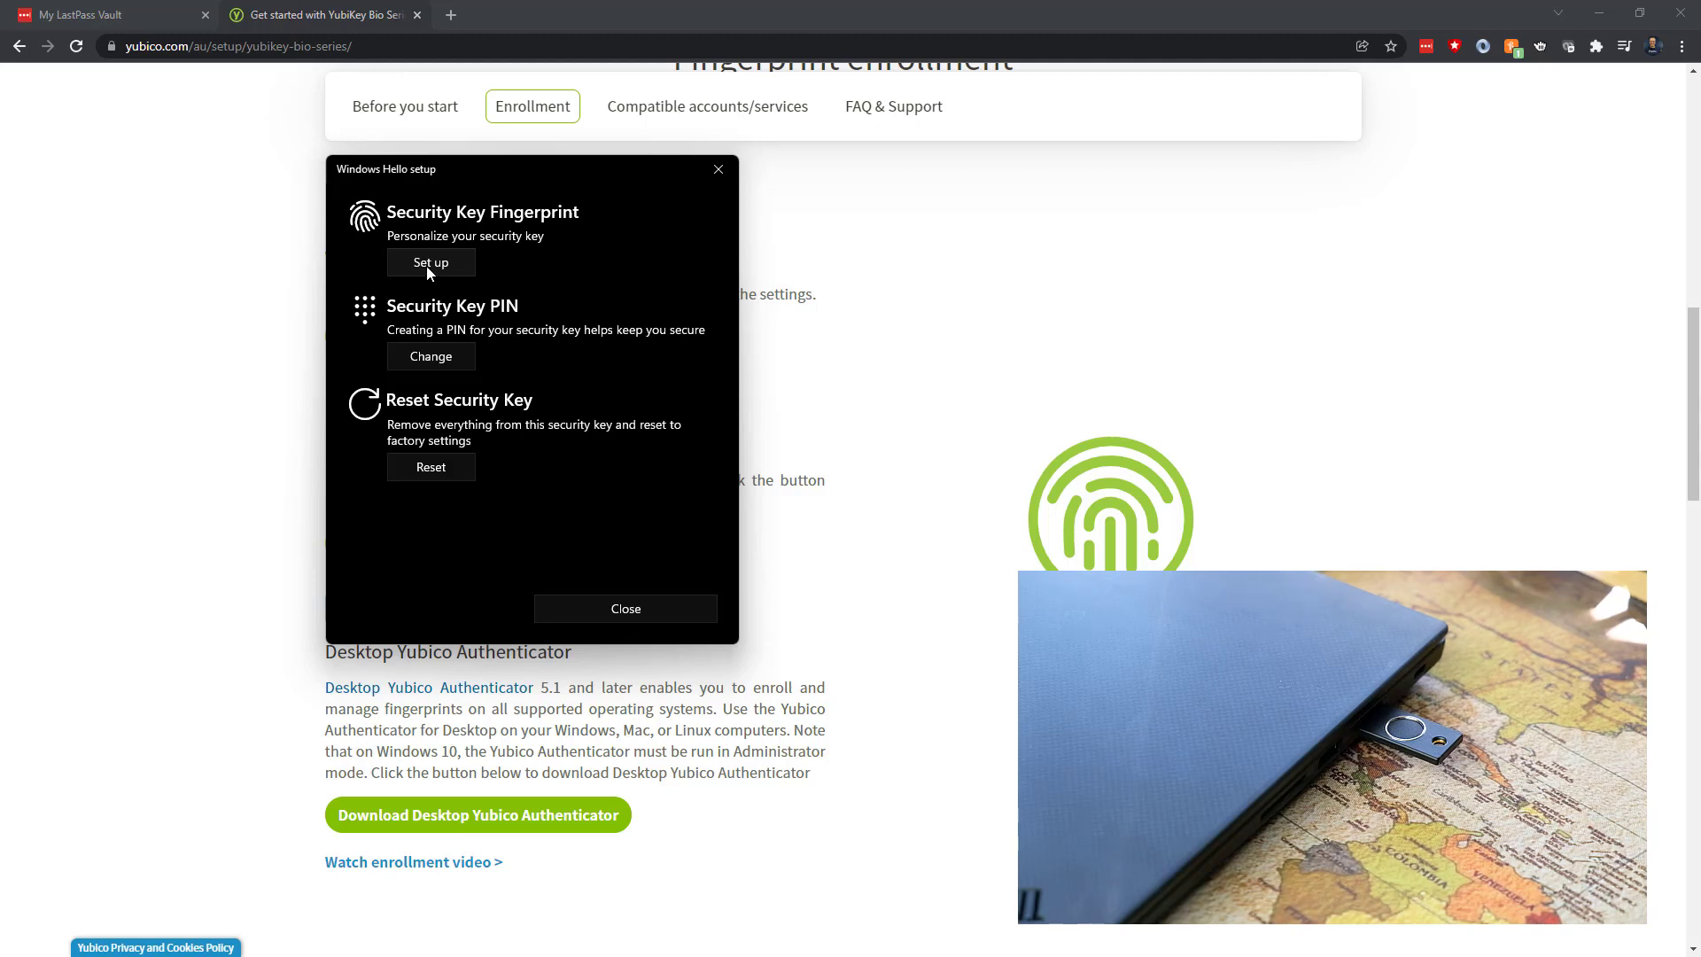
Enroll two fingerprints on the key using its PIN, then close Windows Hello setup
click(427, 266)
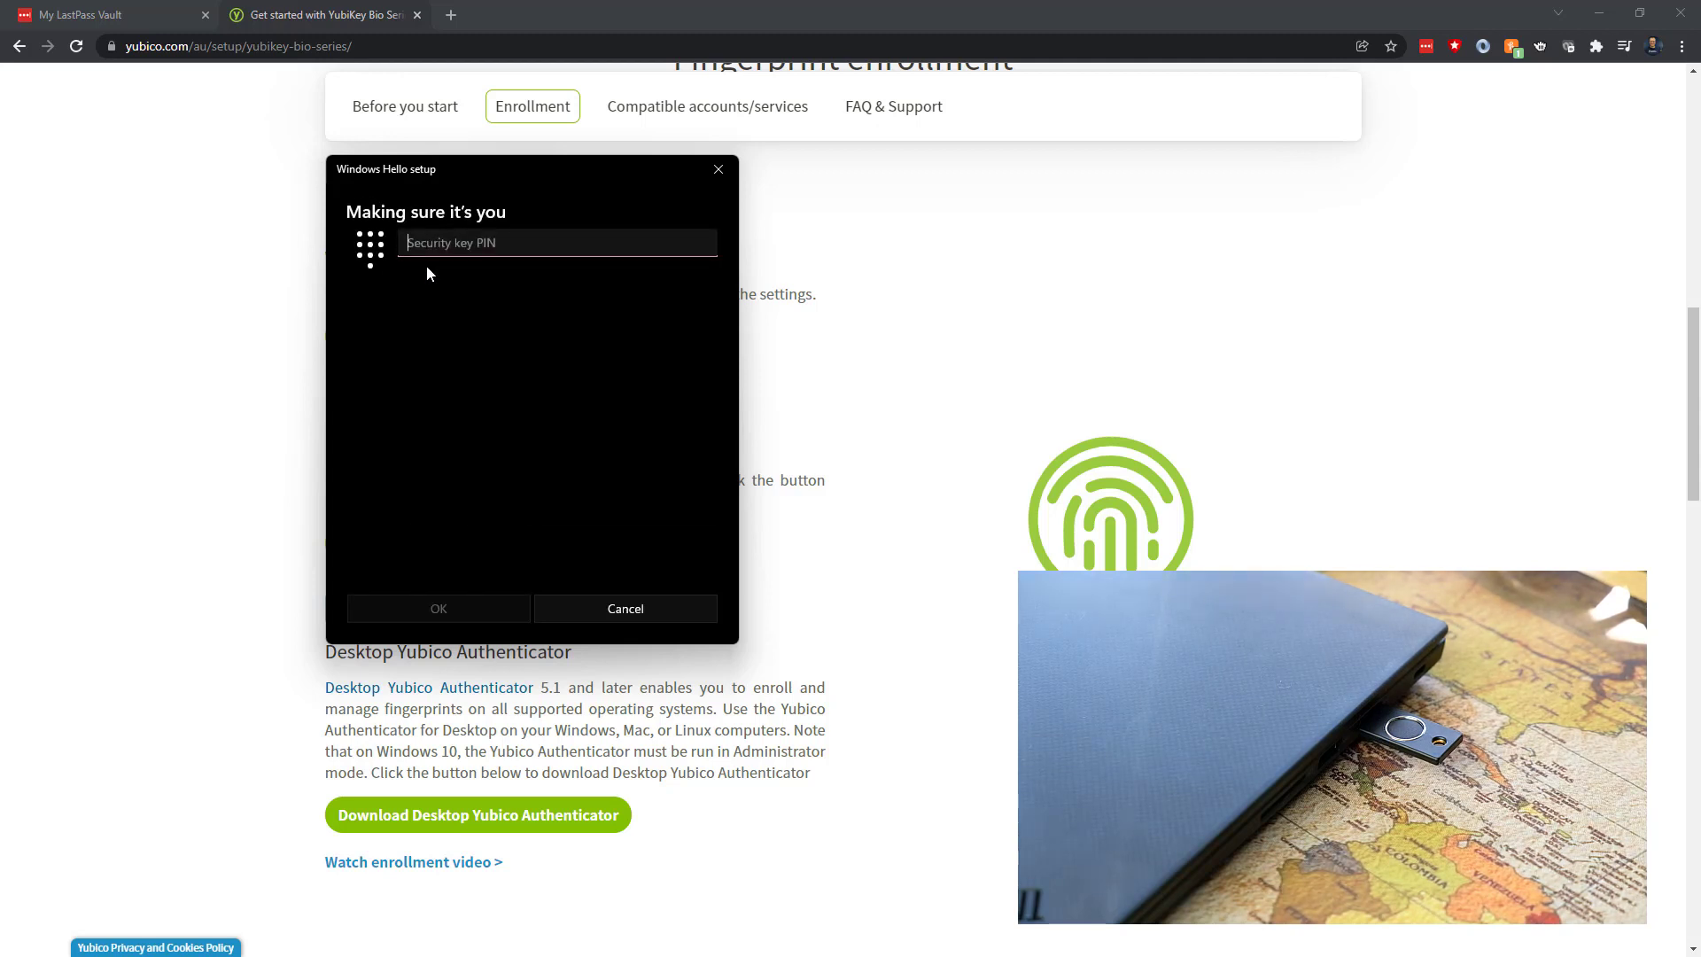
text(••••)
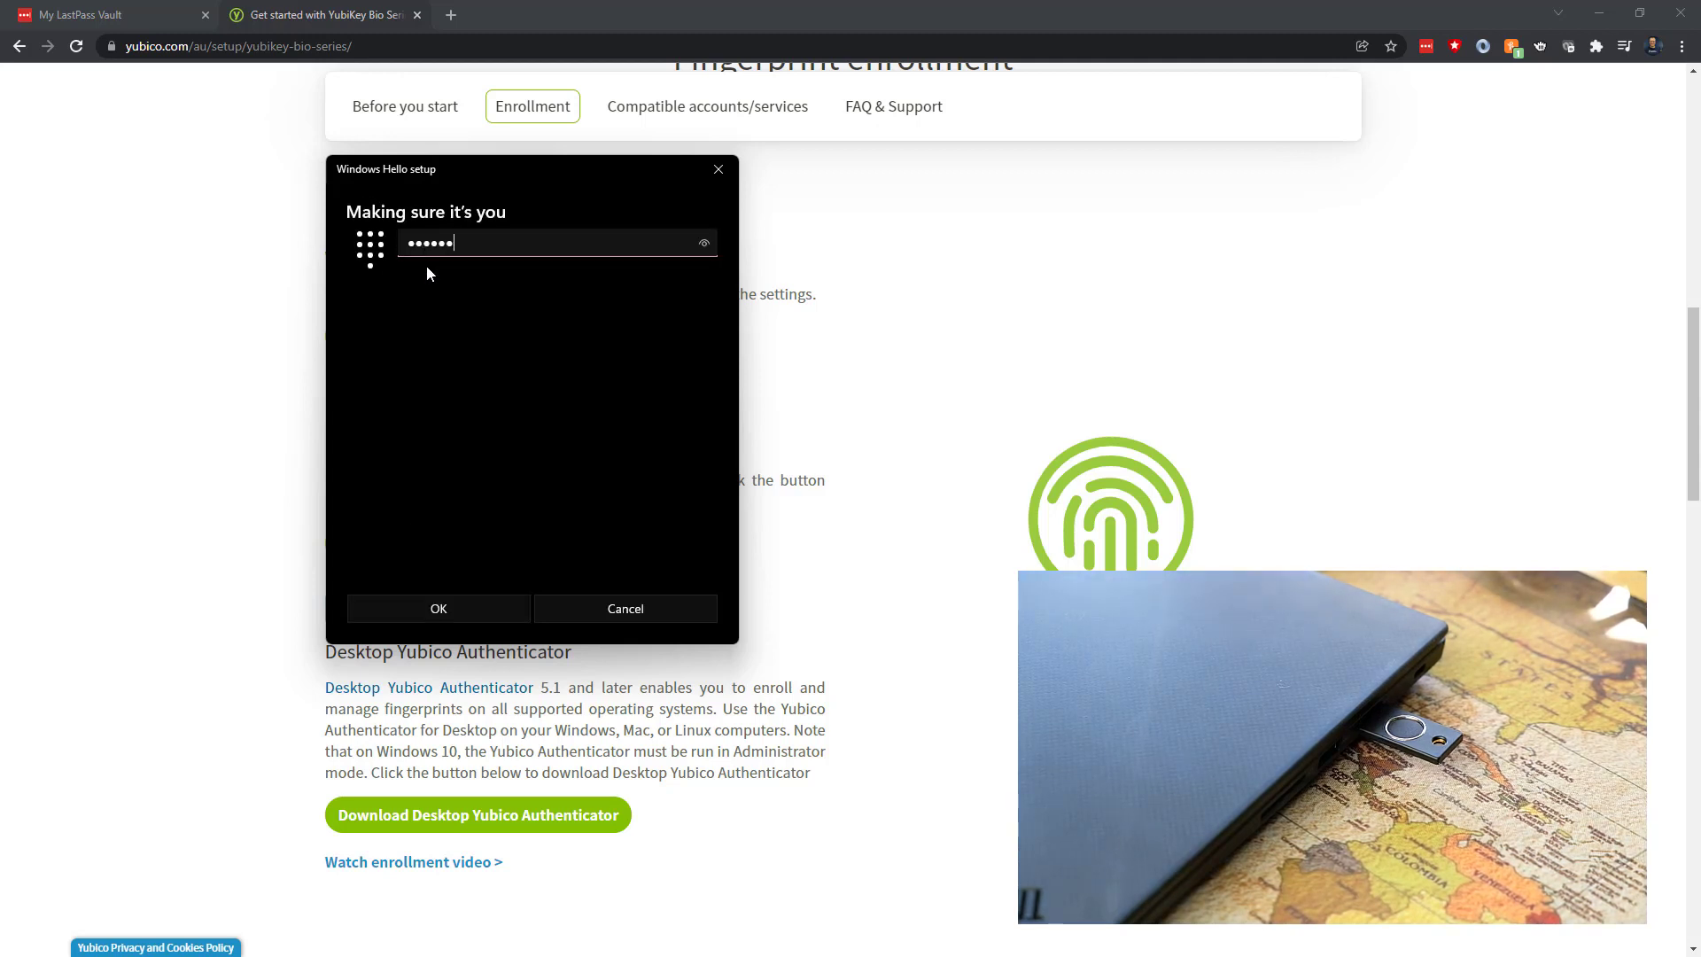
click(469, 610)
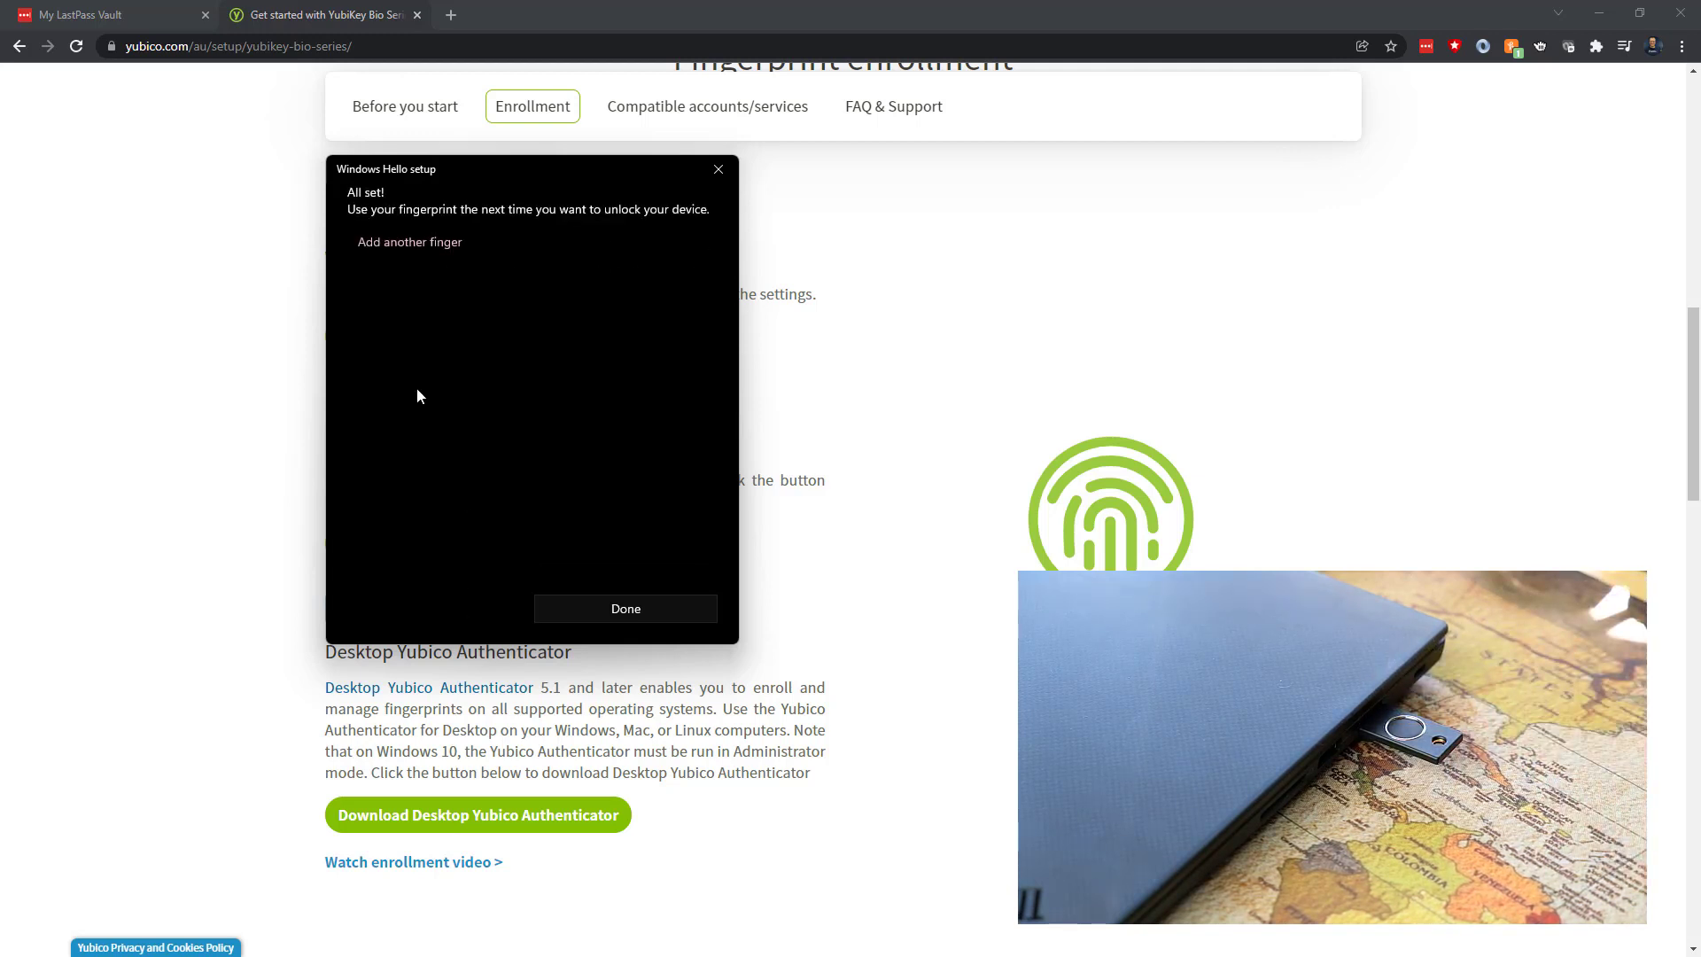
click(414, 242)
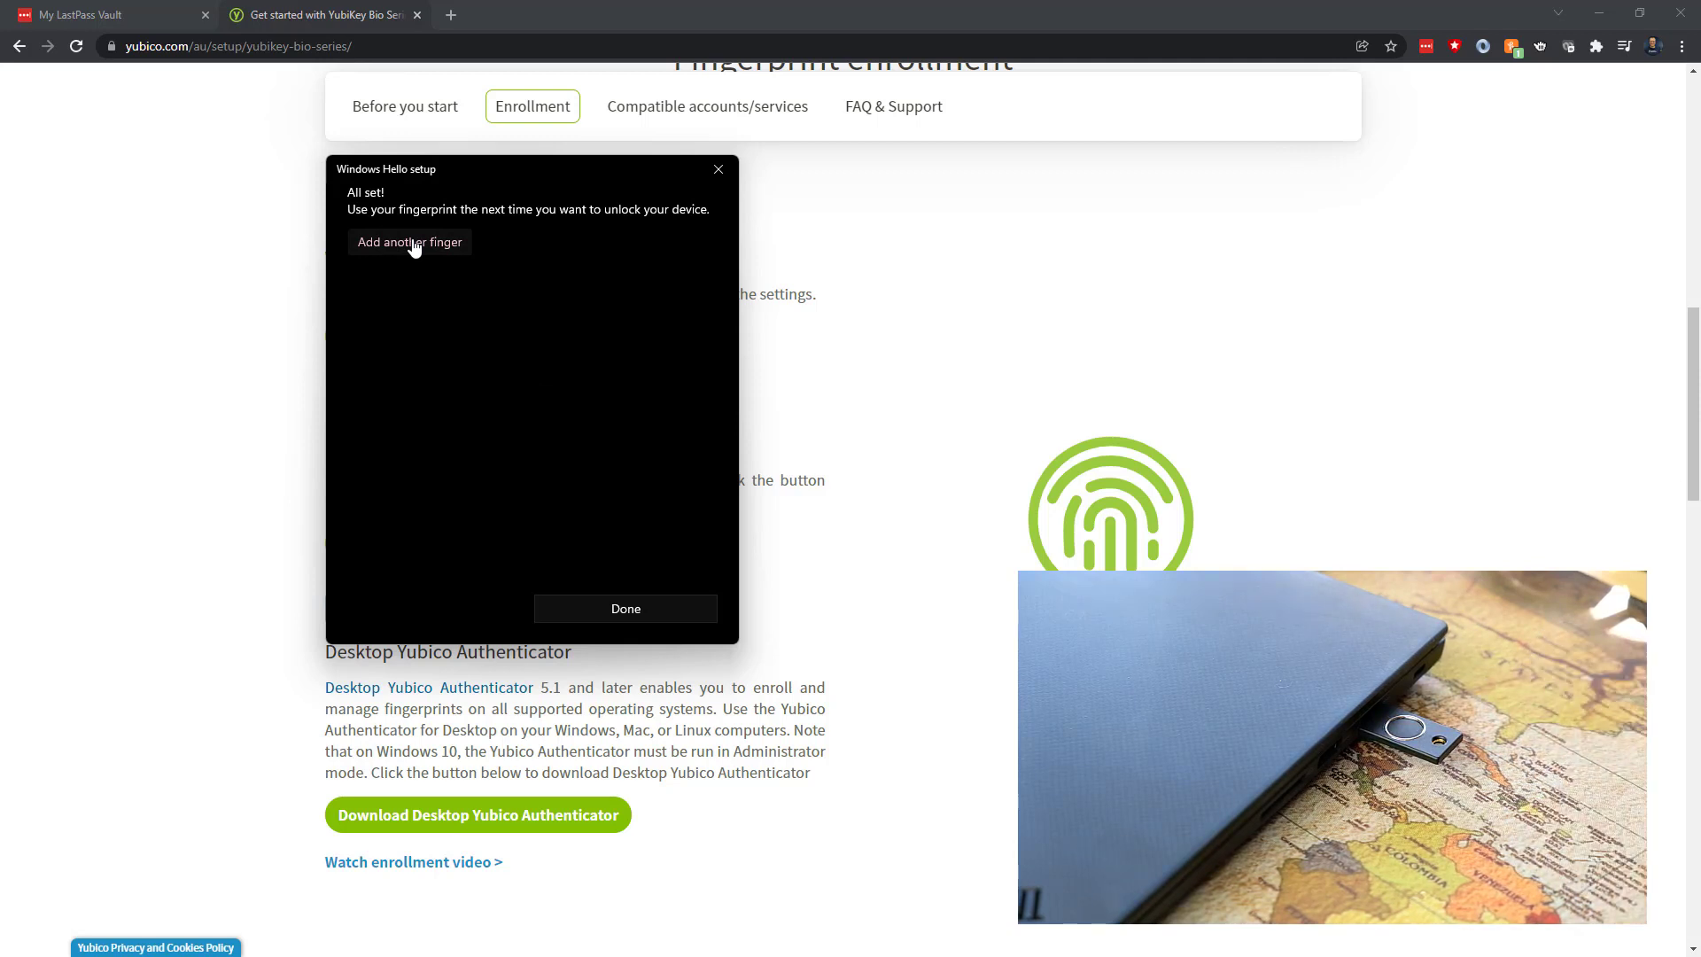
click(613, 606)
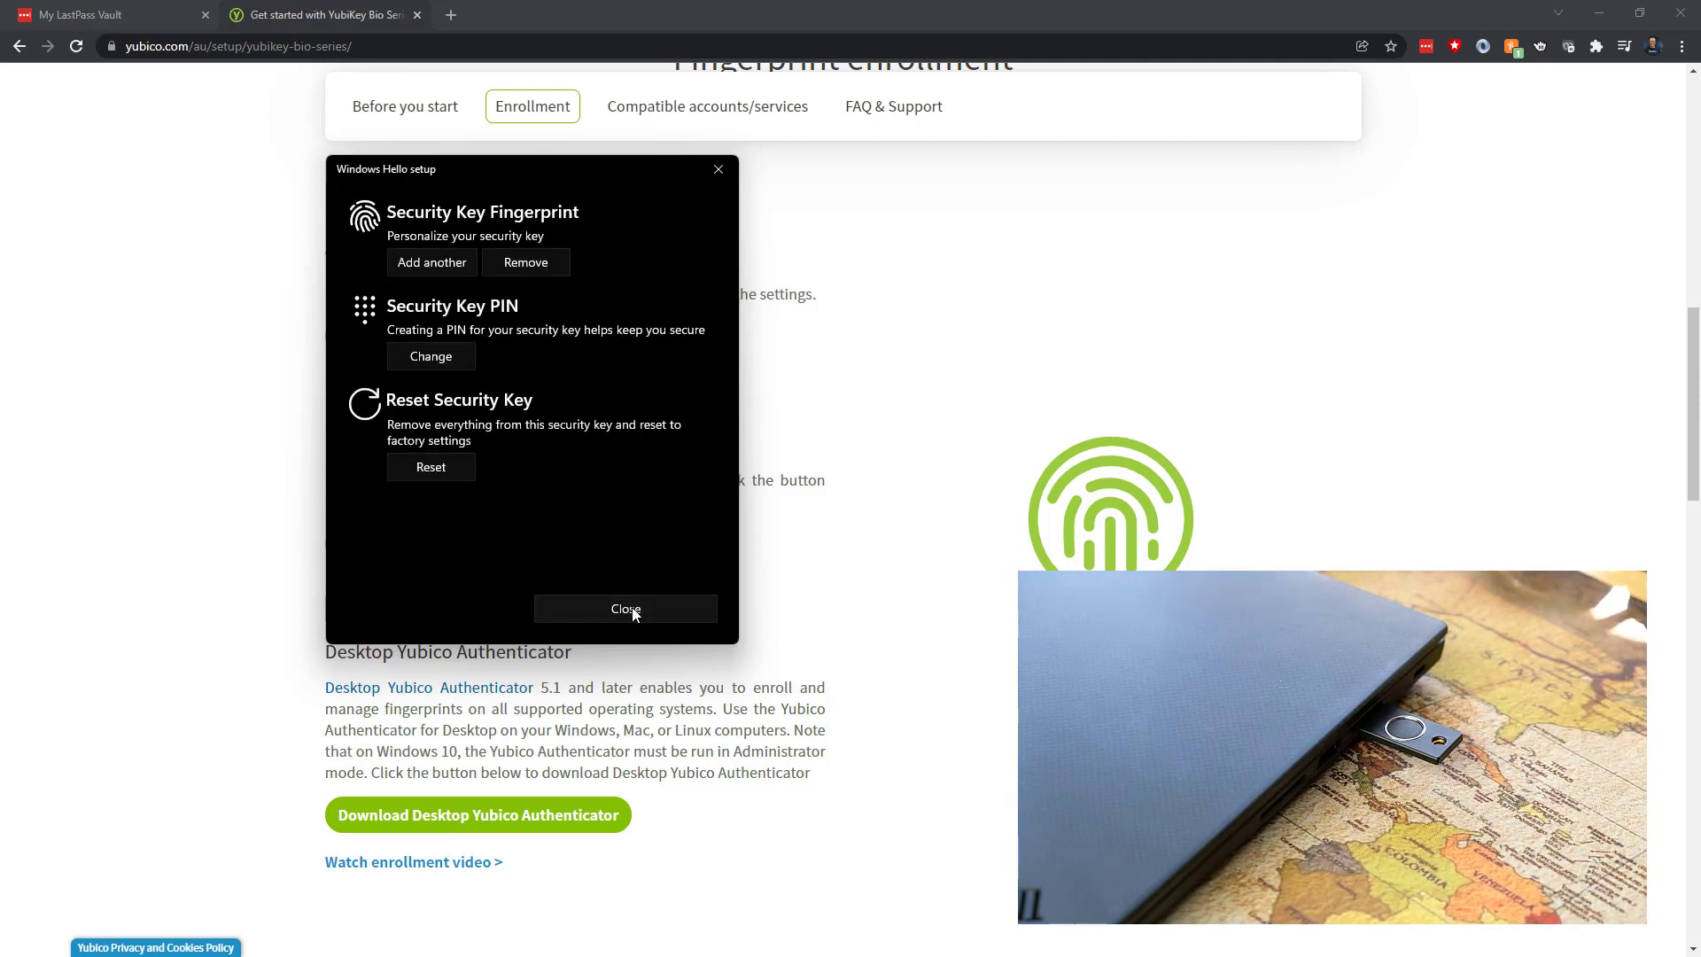
click(626, 609)
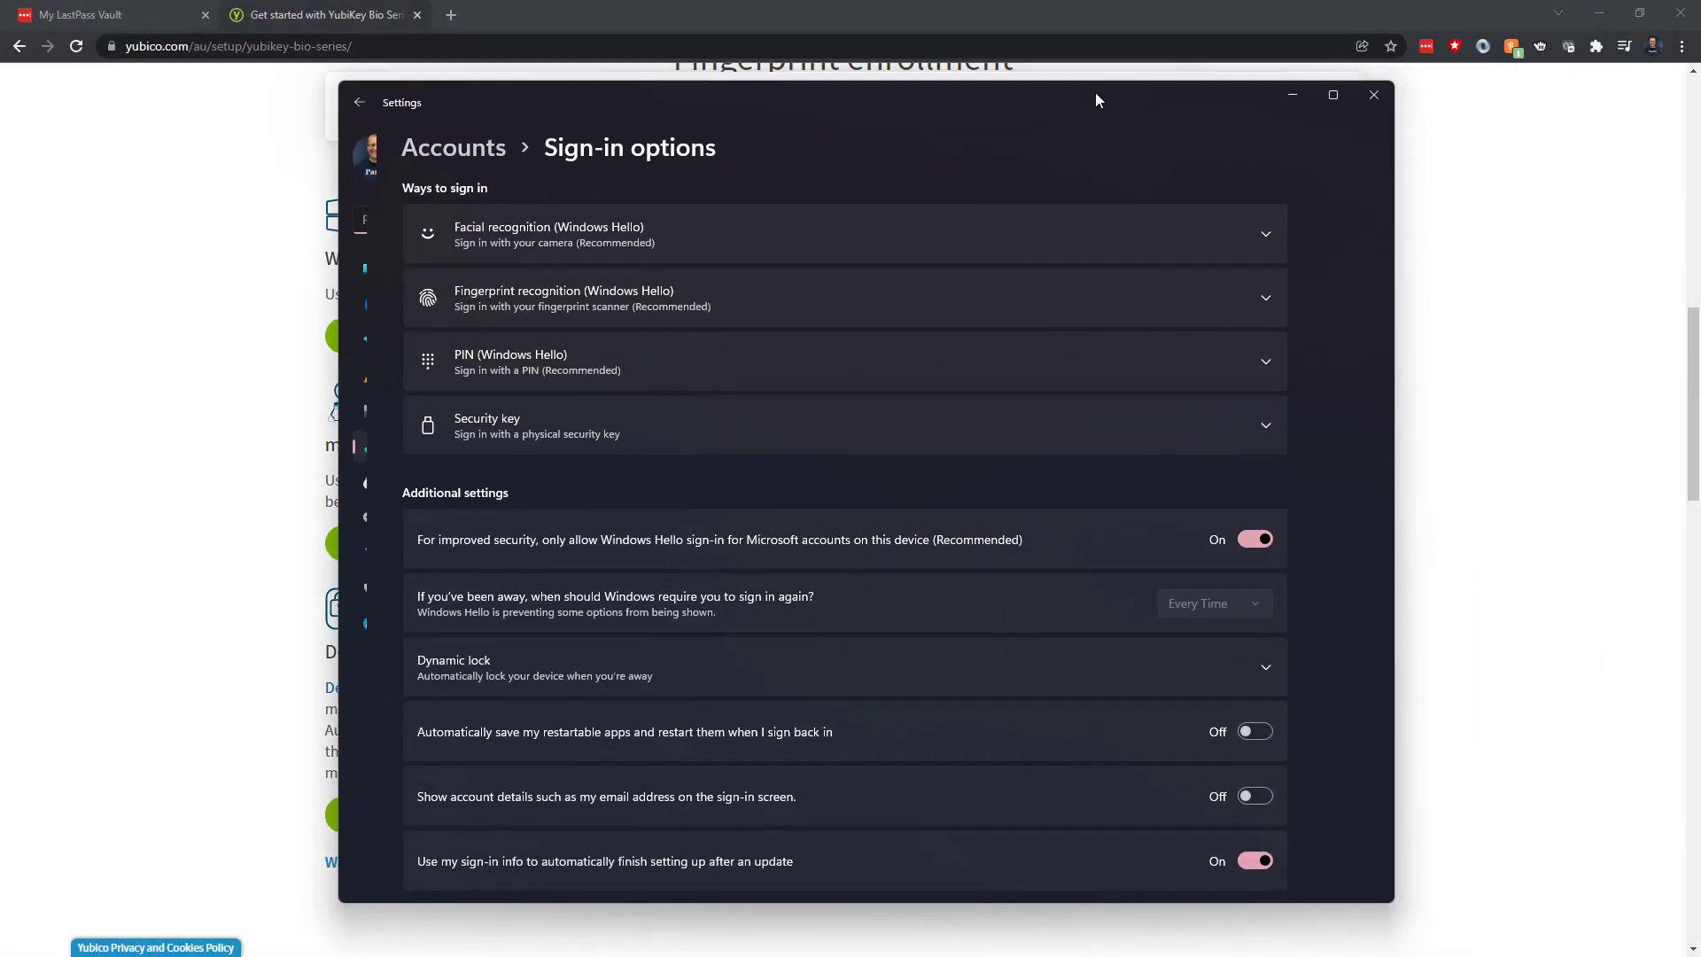
Move the Windows Sign-in options window aside to get back to LastPass
drag(1095, 94, 1073, 75)
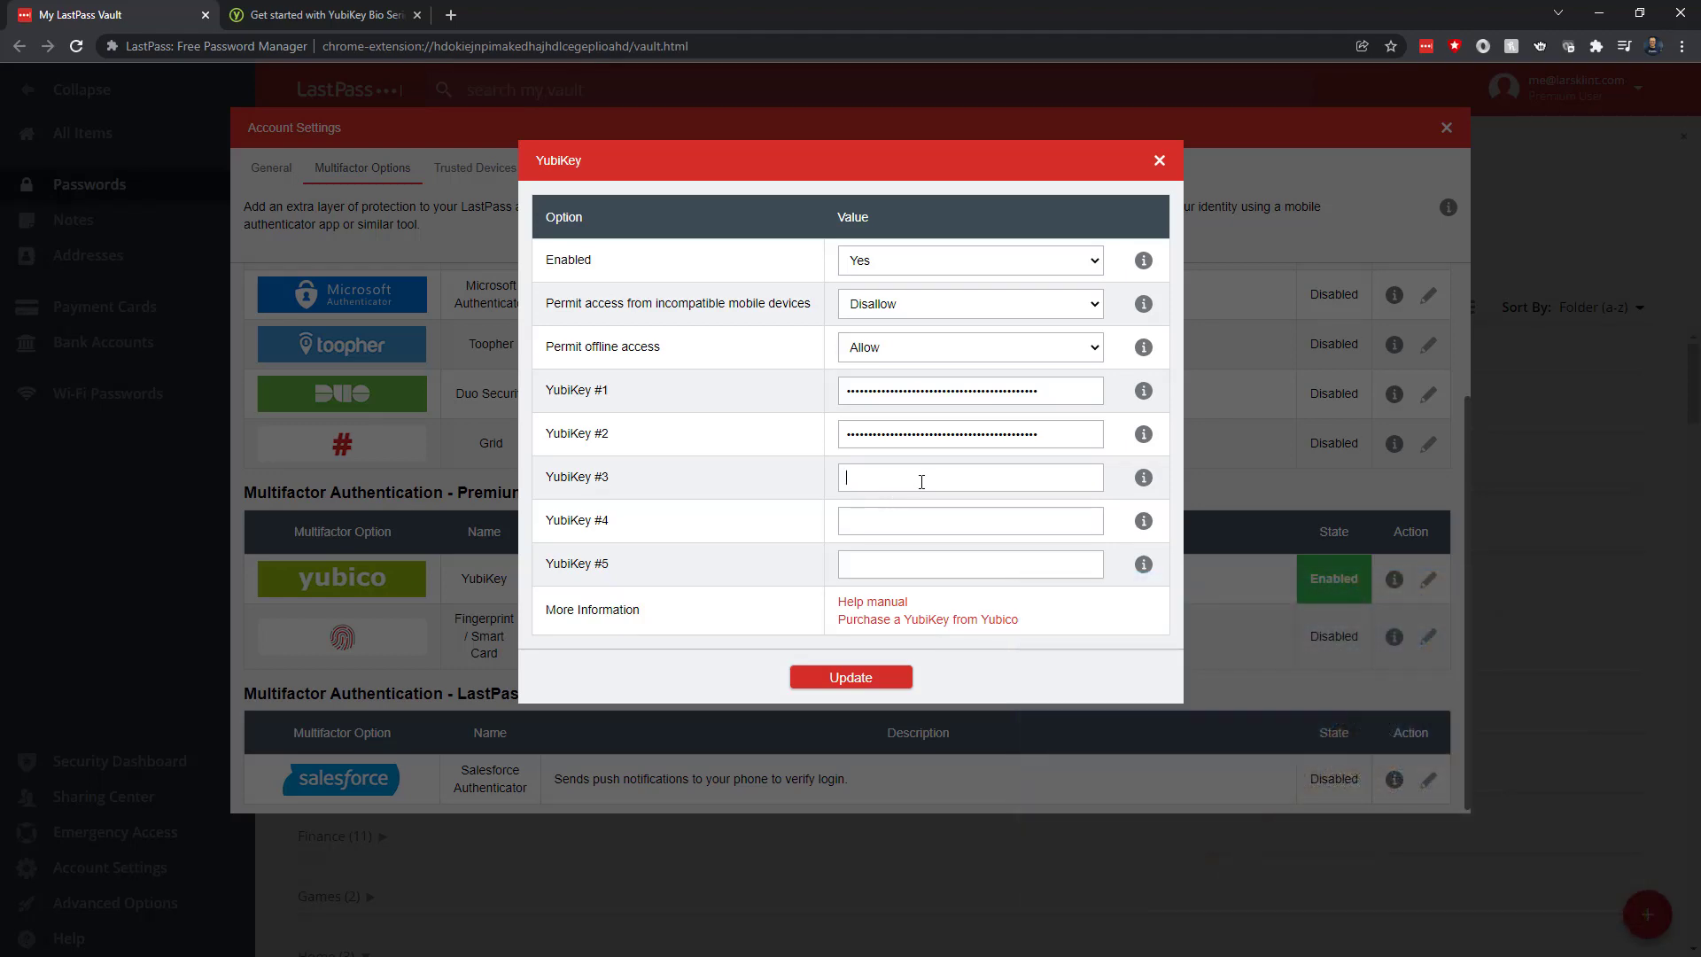
On the Yubico tab, choose Facebook from the compatible accounts and services list
click(352, 15)
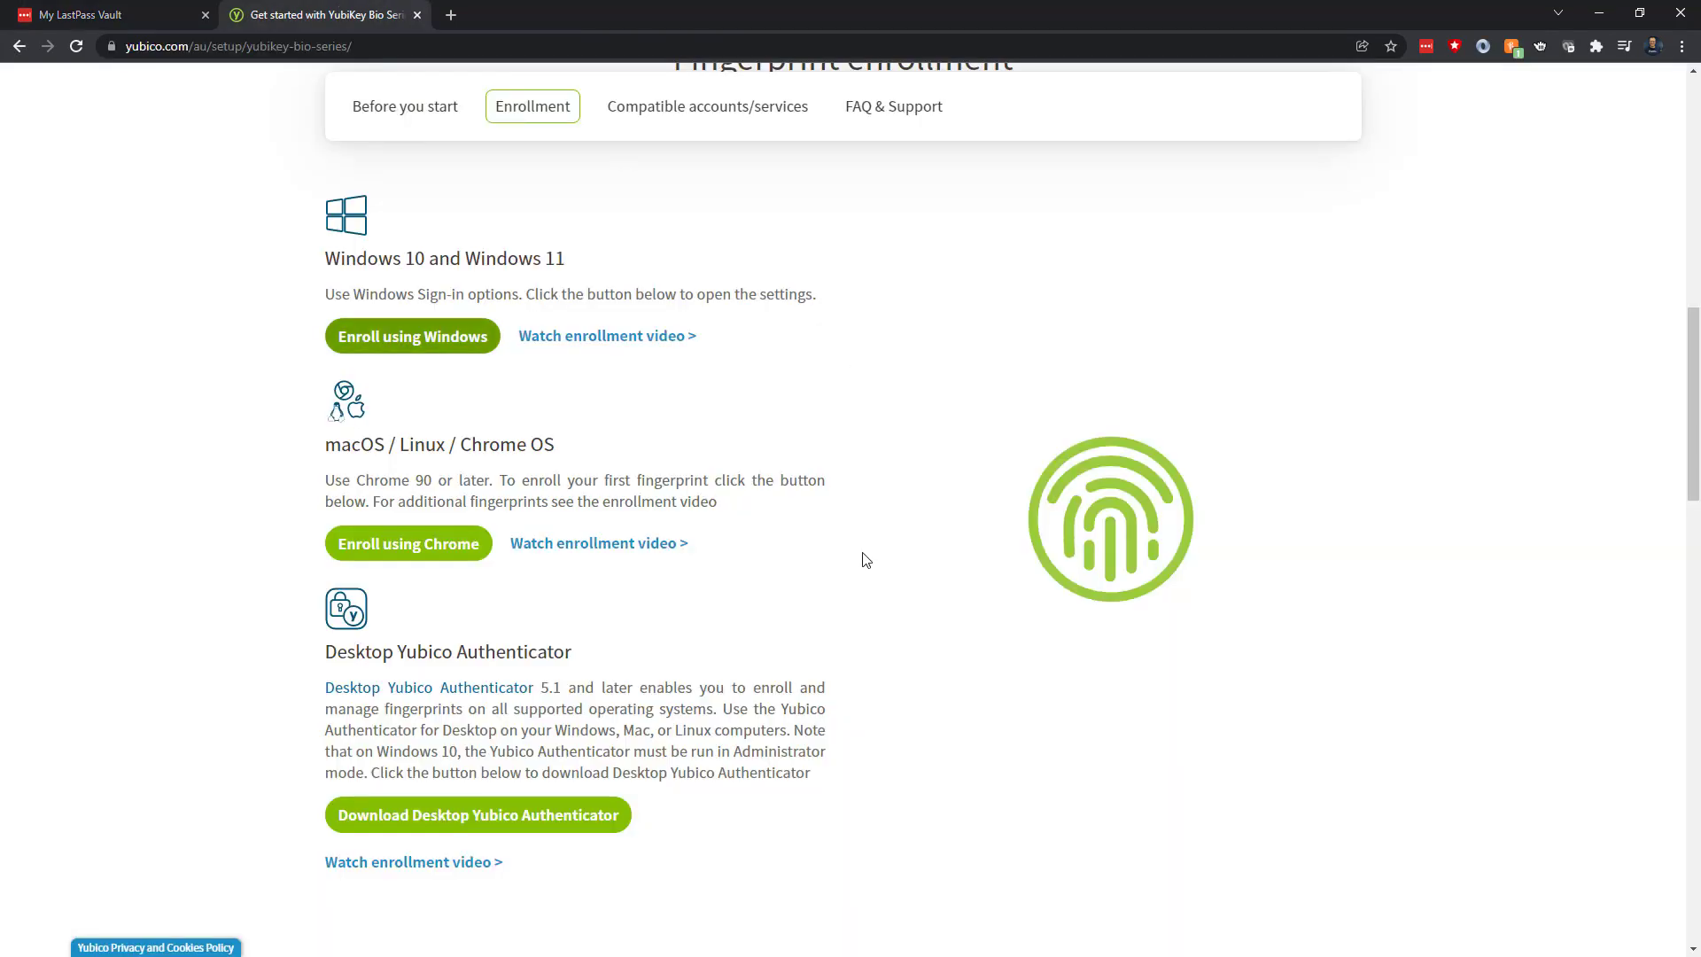
scroll(861, 549, down, 5)
scroll(870, 564, down, 4)
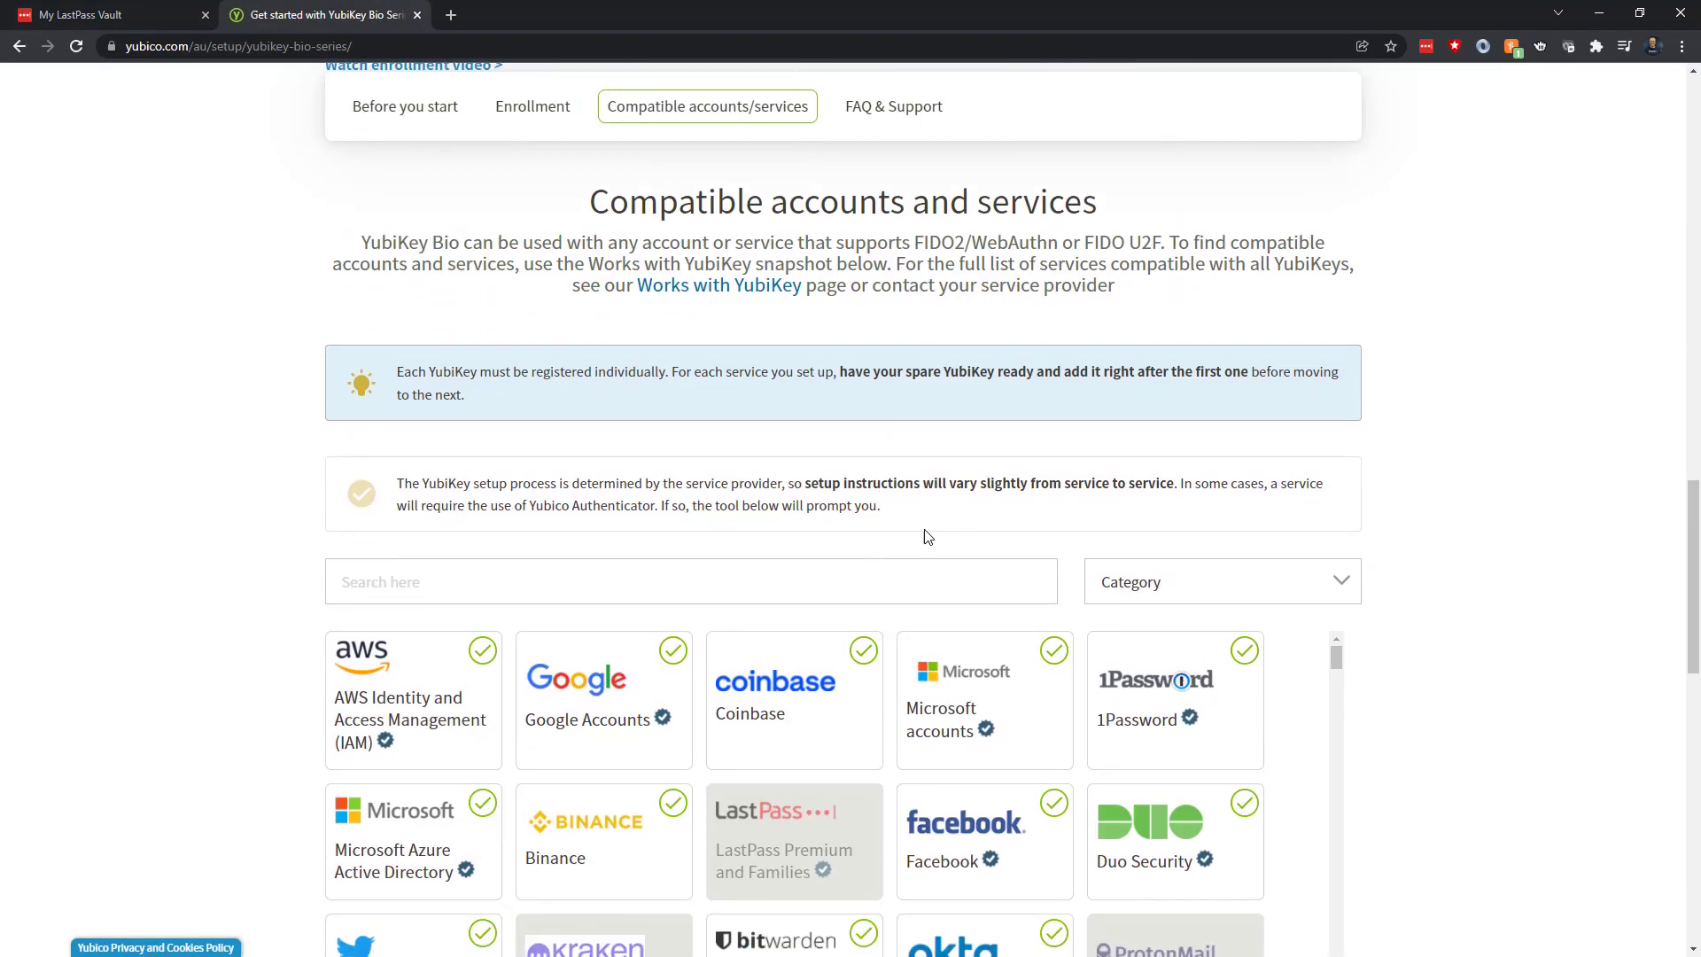
scroll(926, 537, down, 3)
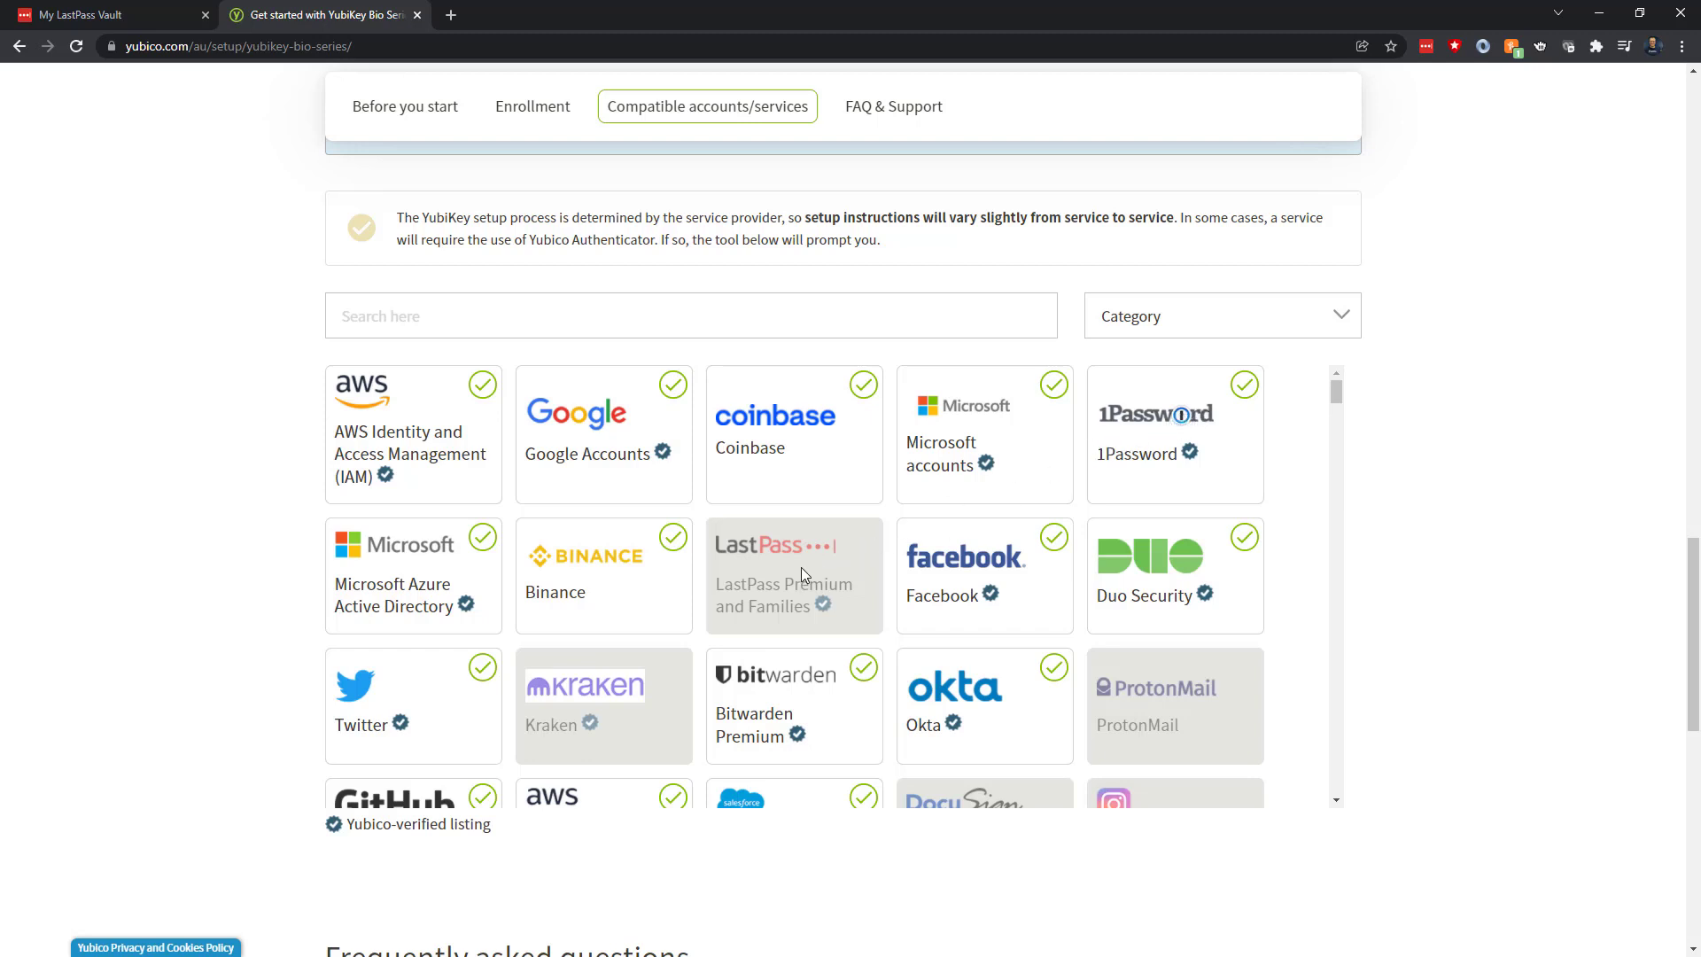
click(998, 563)
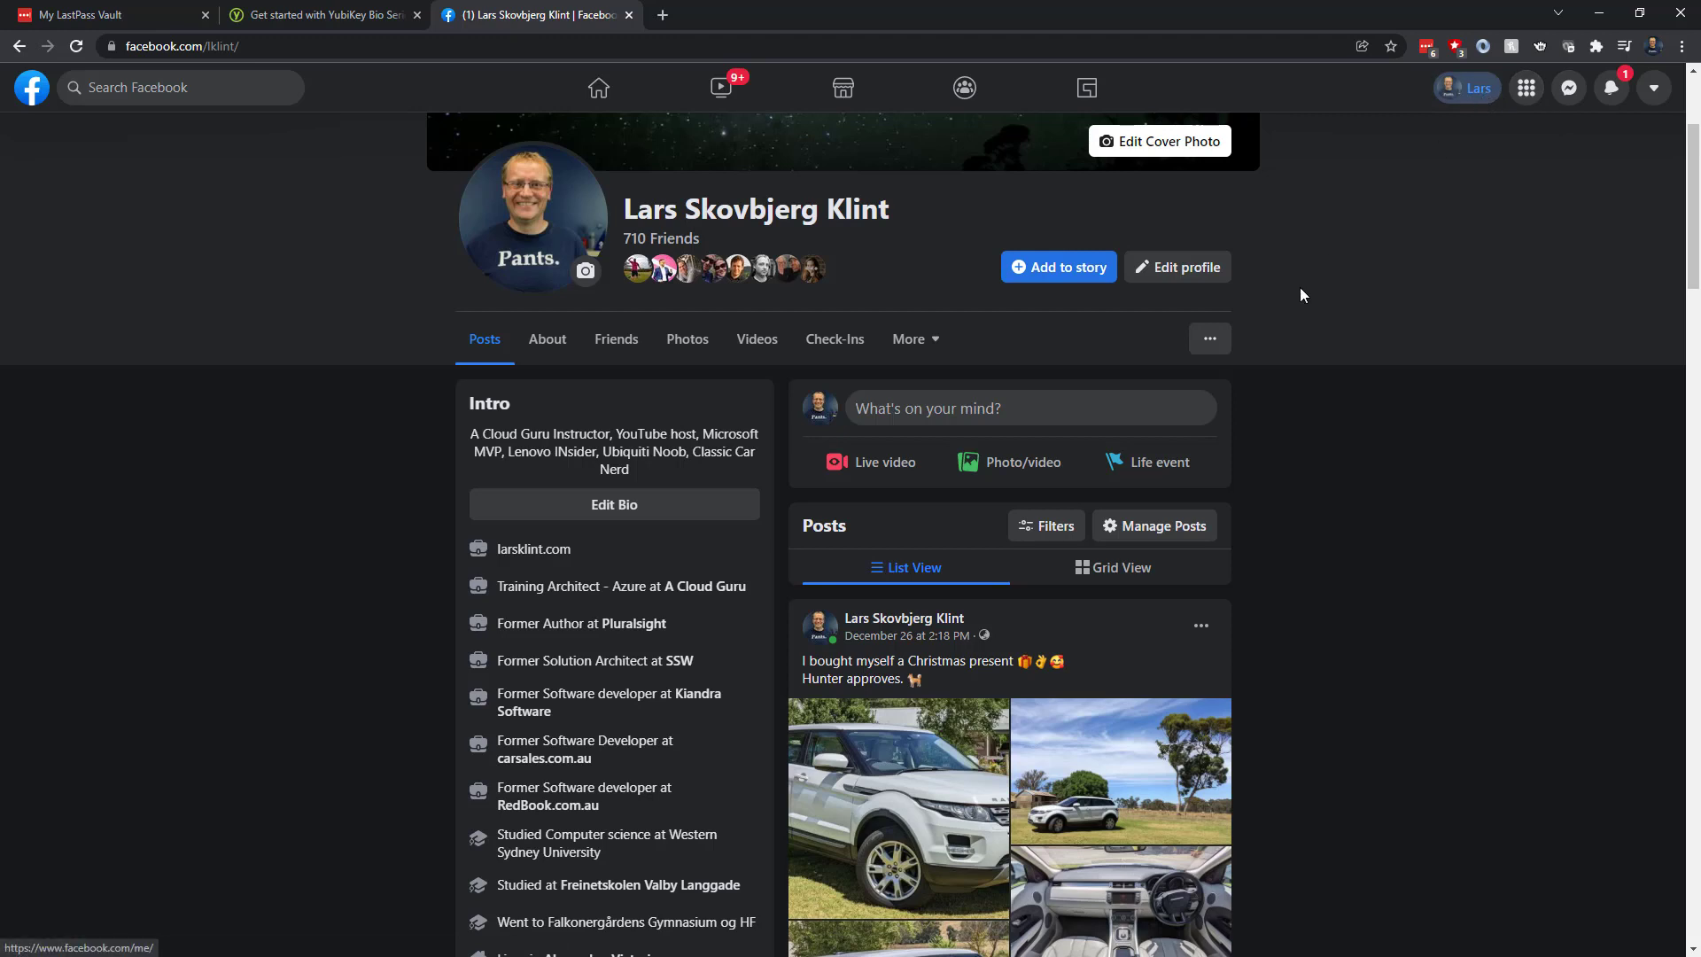
Go to Facebook's Settings > Security and Login and scroll to Two-factor authentication
click(1207, 349)
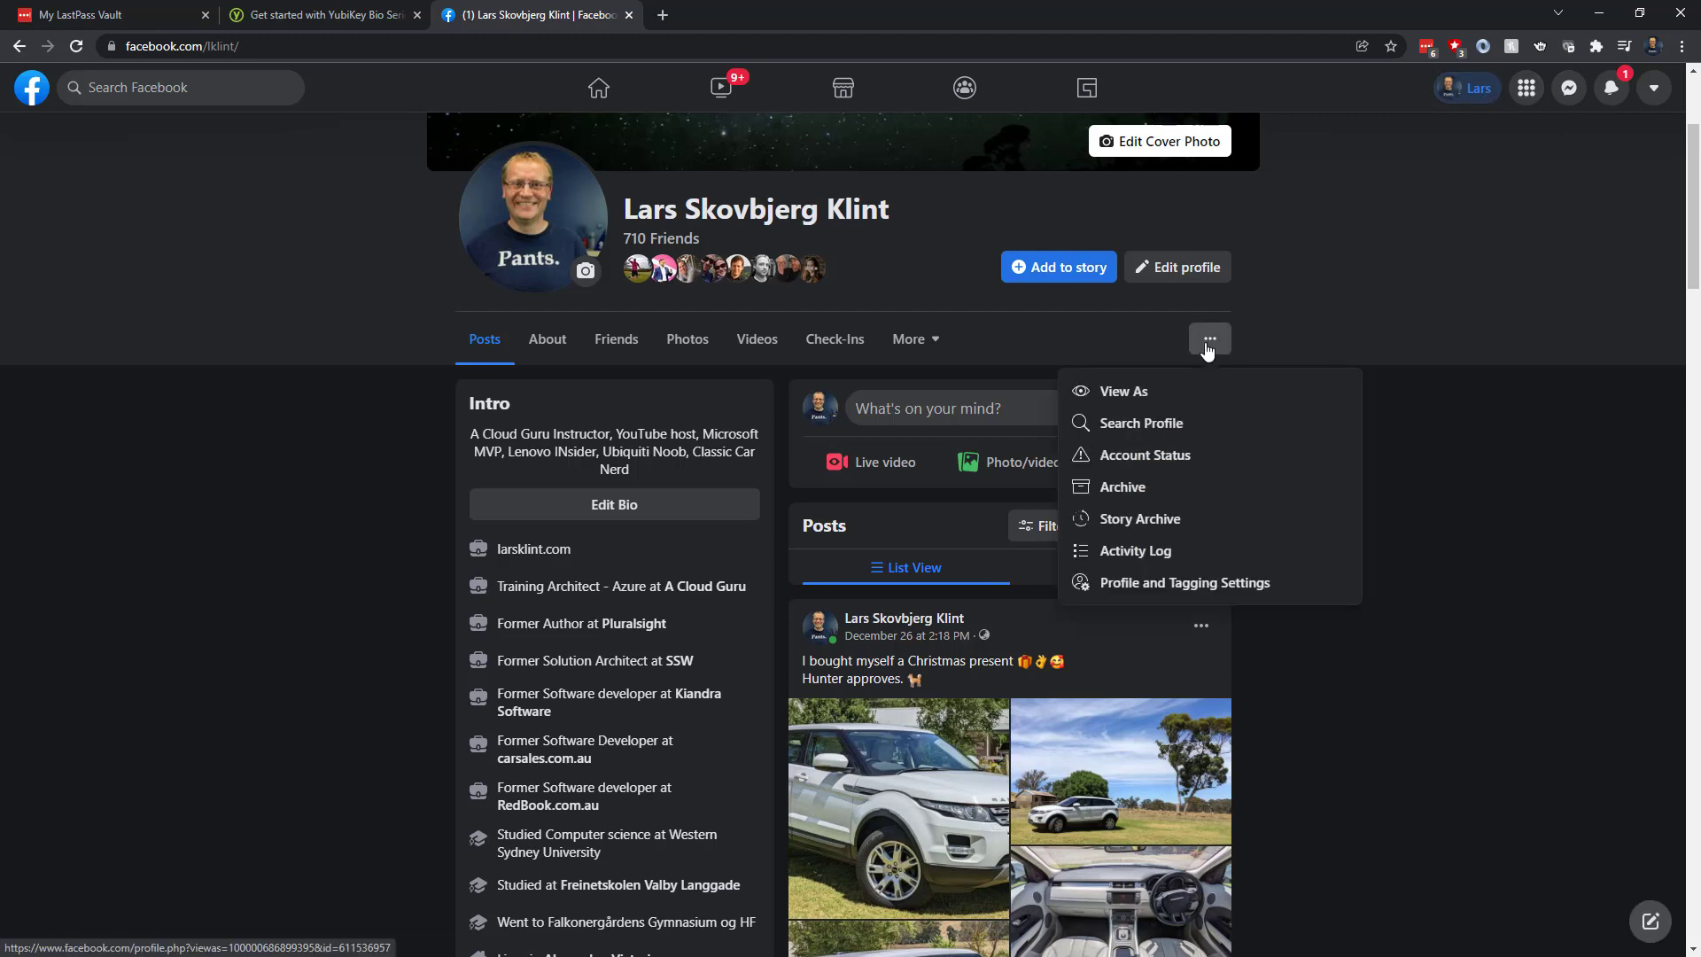
click(1209, 341)
click(1656, 91)
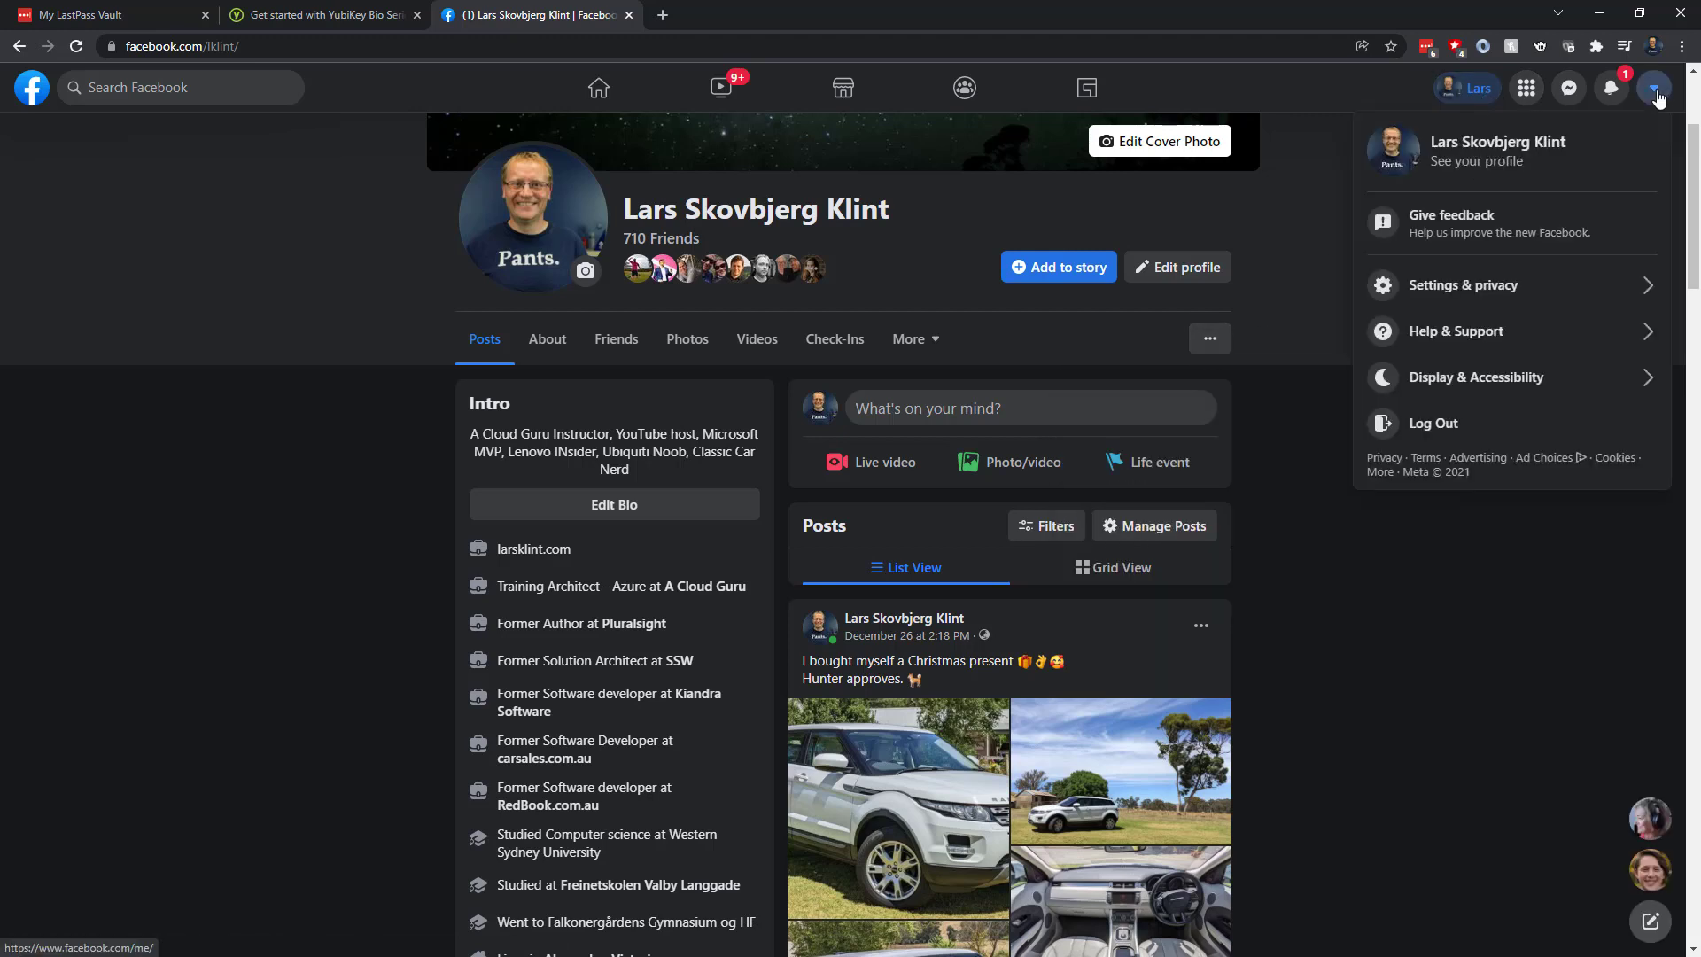
click(1468, 285)
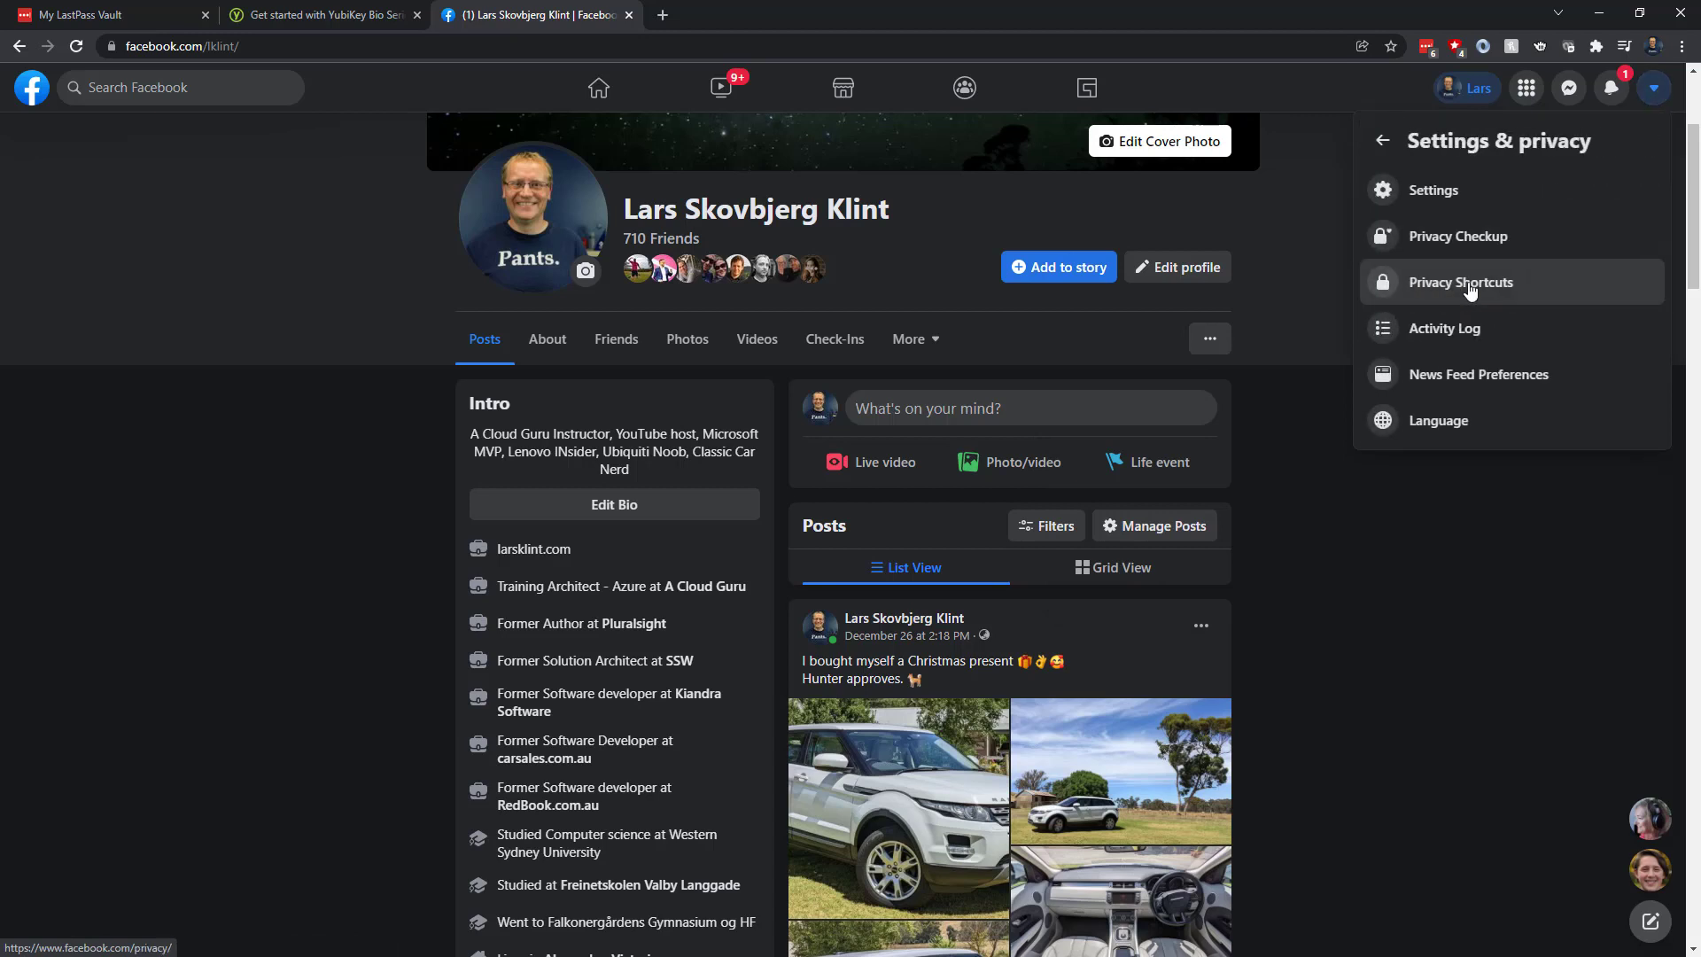
click(1448, 204)
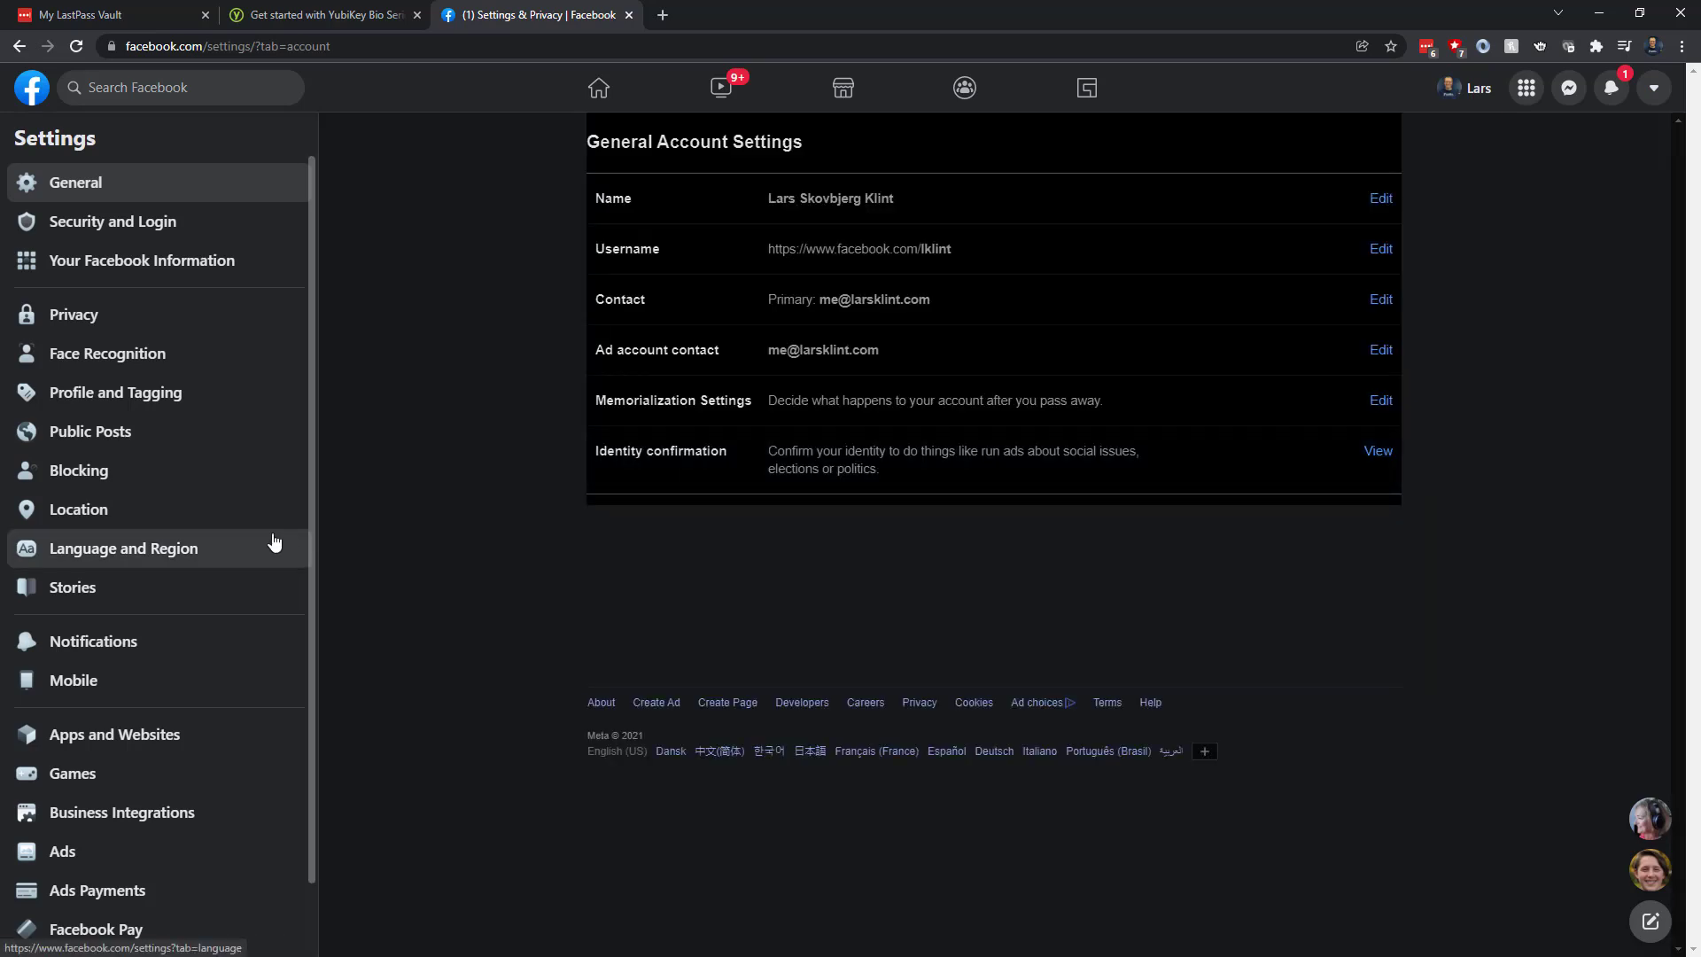
click(126, 223)
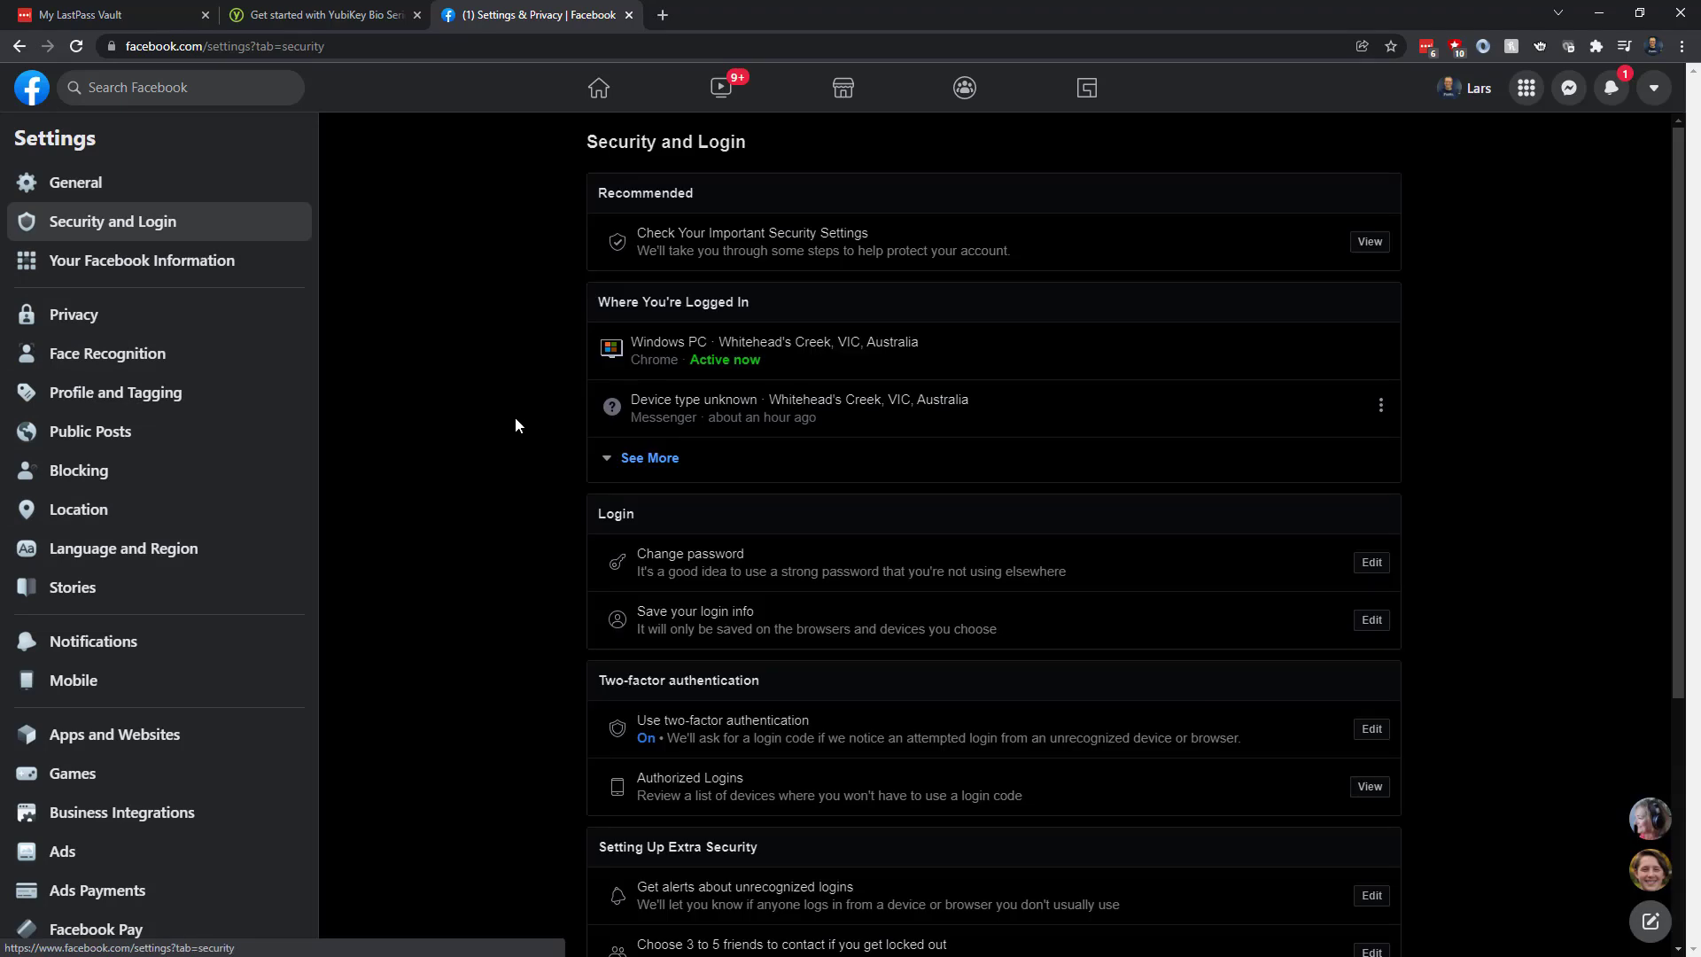
scroll(562, 560, down, 4)
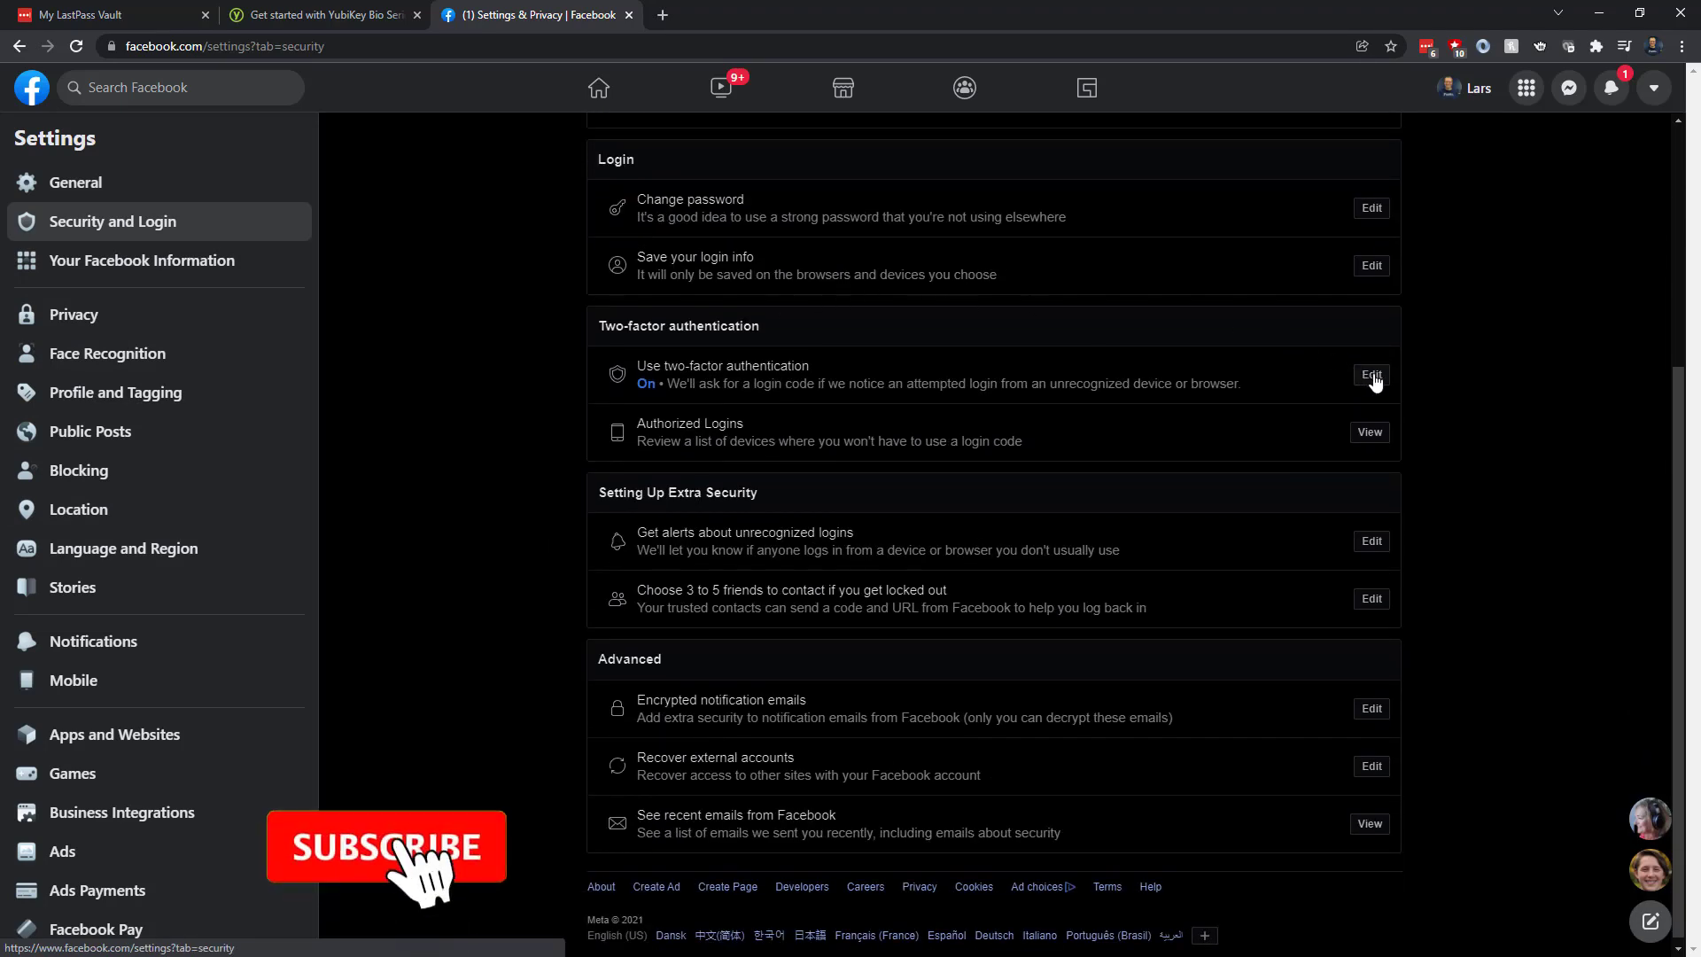
Register the YubiKey Bio as a new external security key in Facebook's two-factor settings
click(1364, 379)
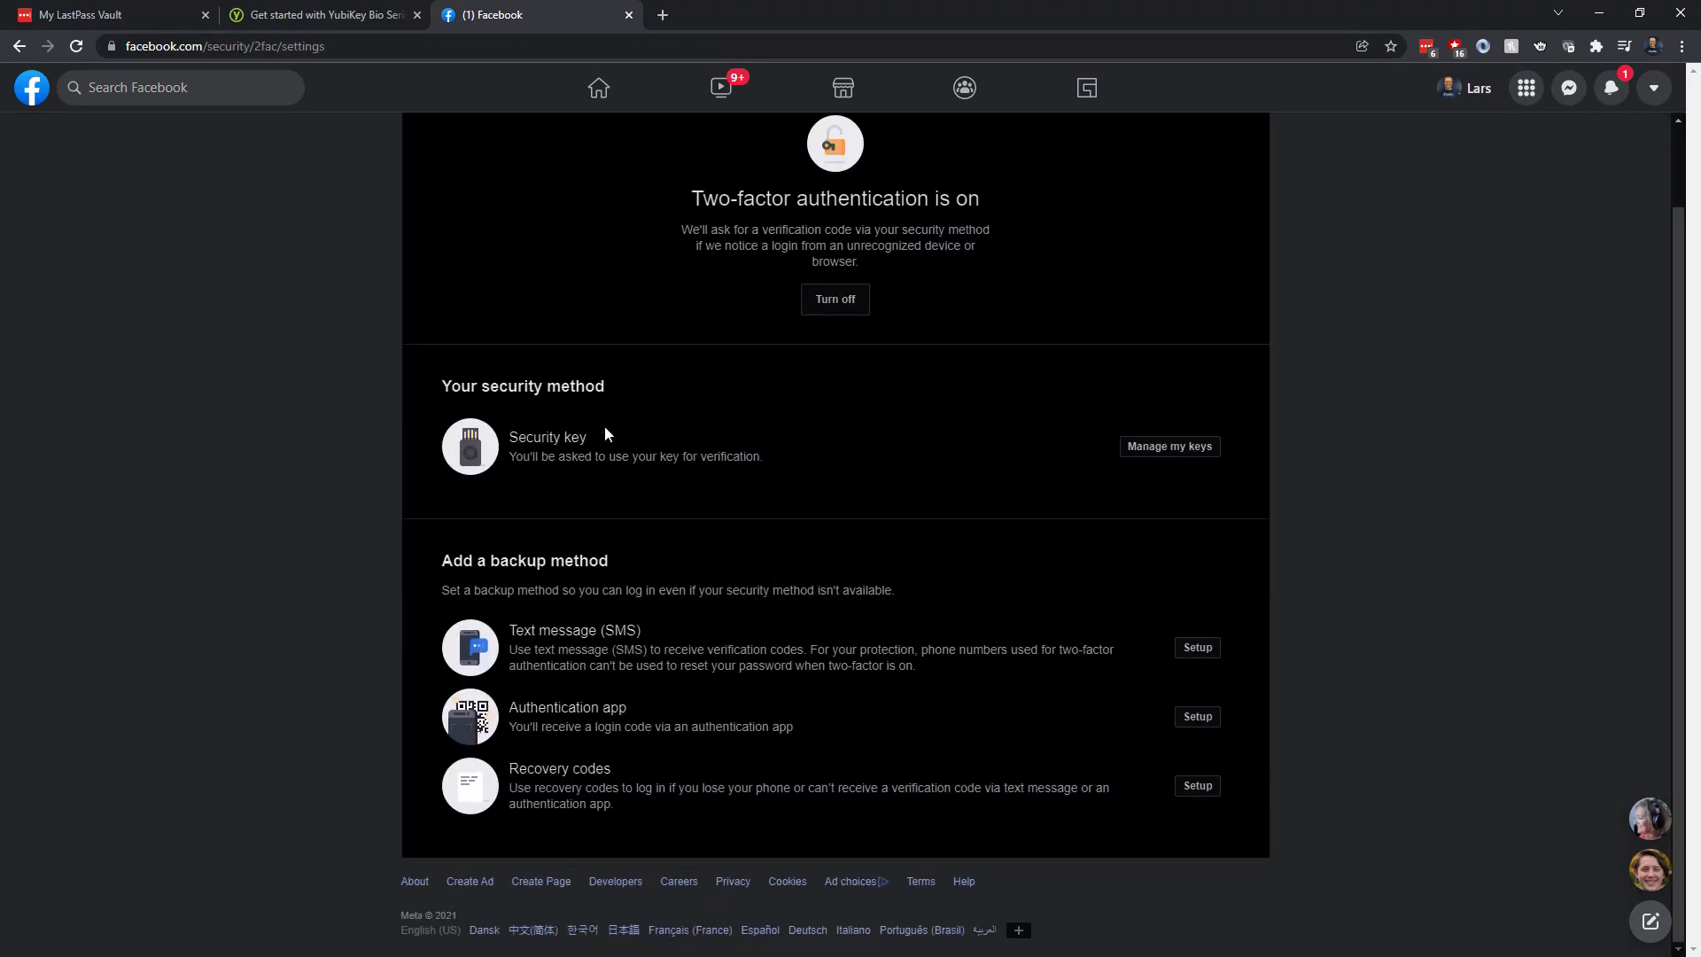
click(1176, 452)
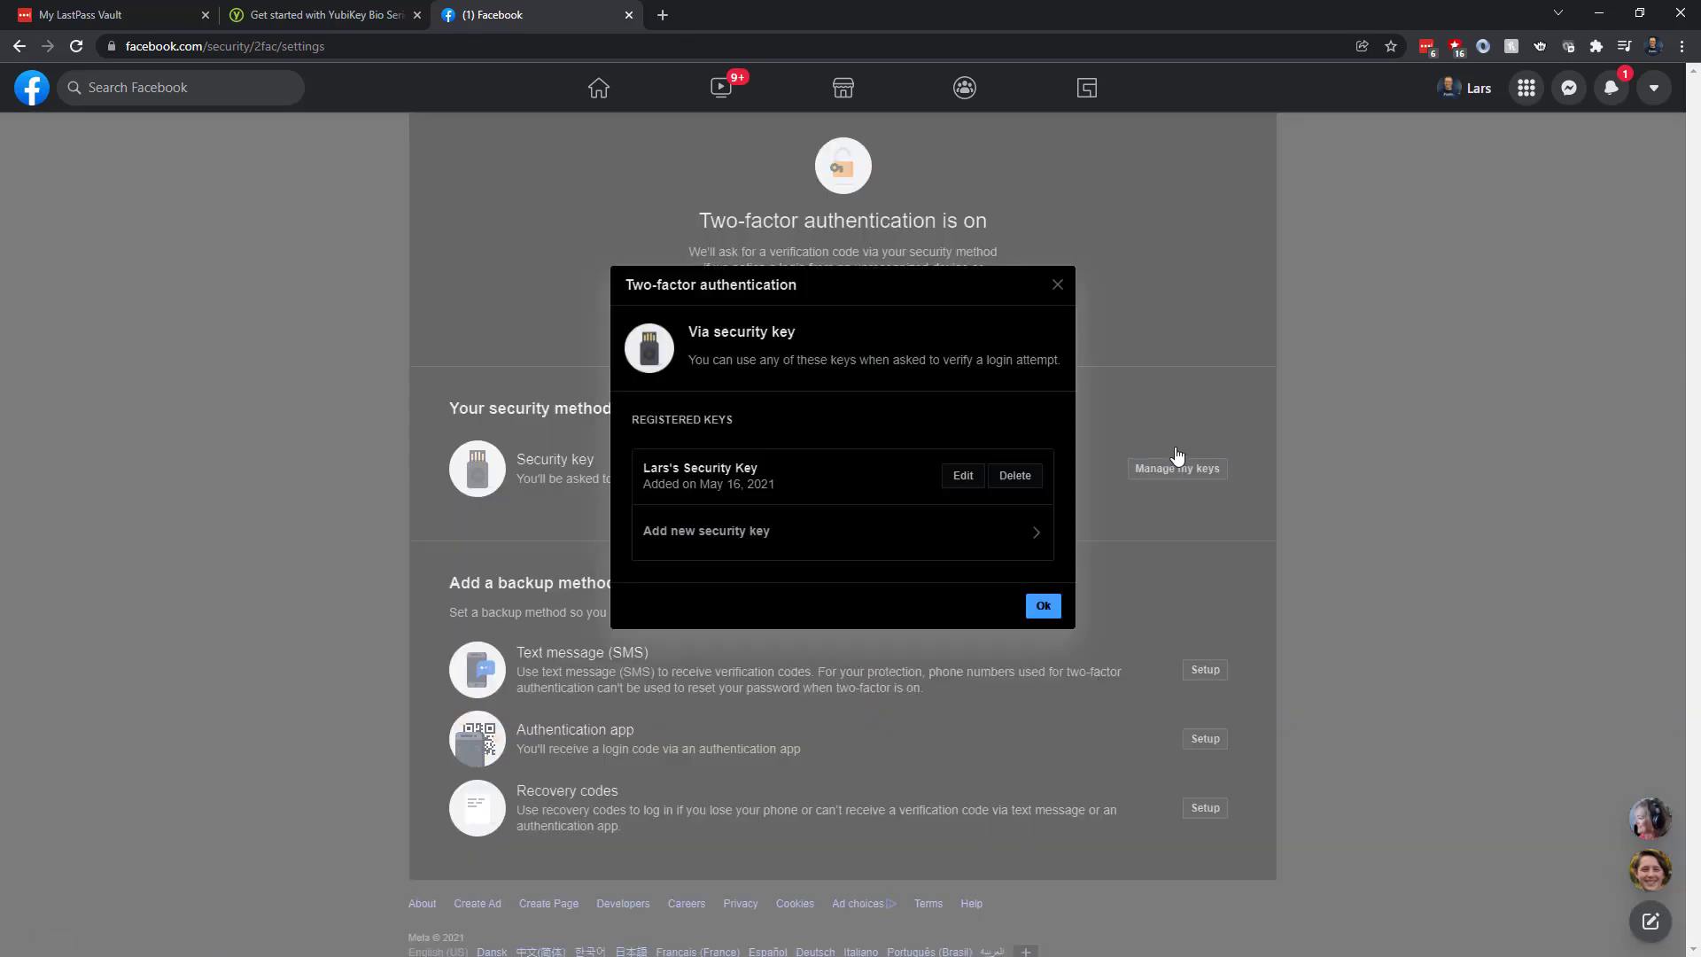
click(911, 542)
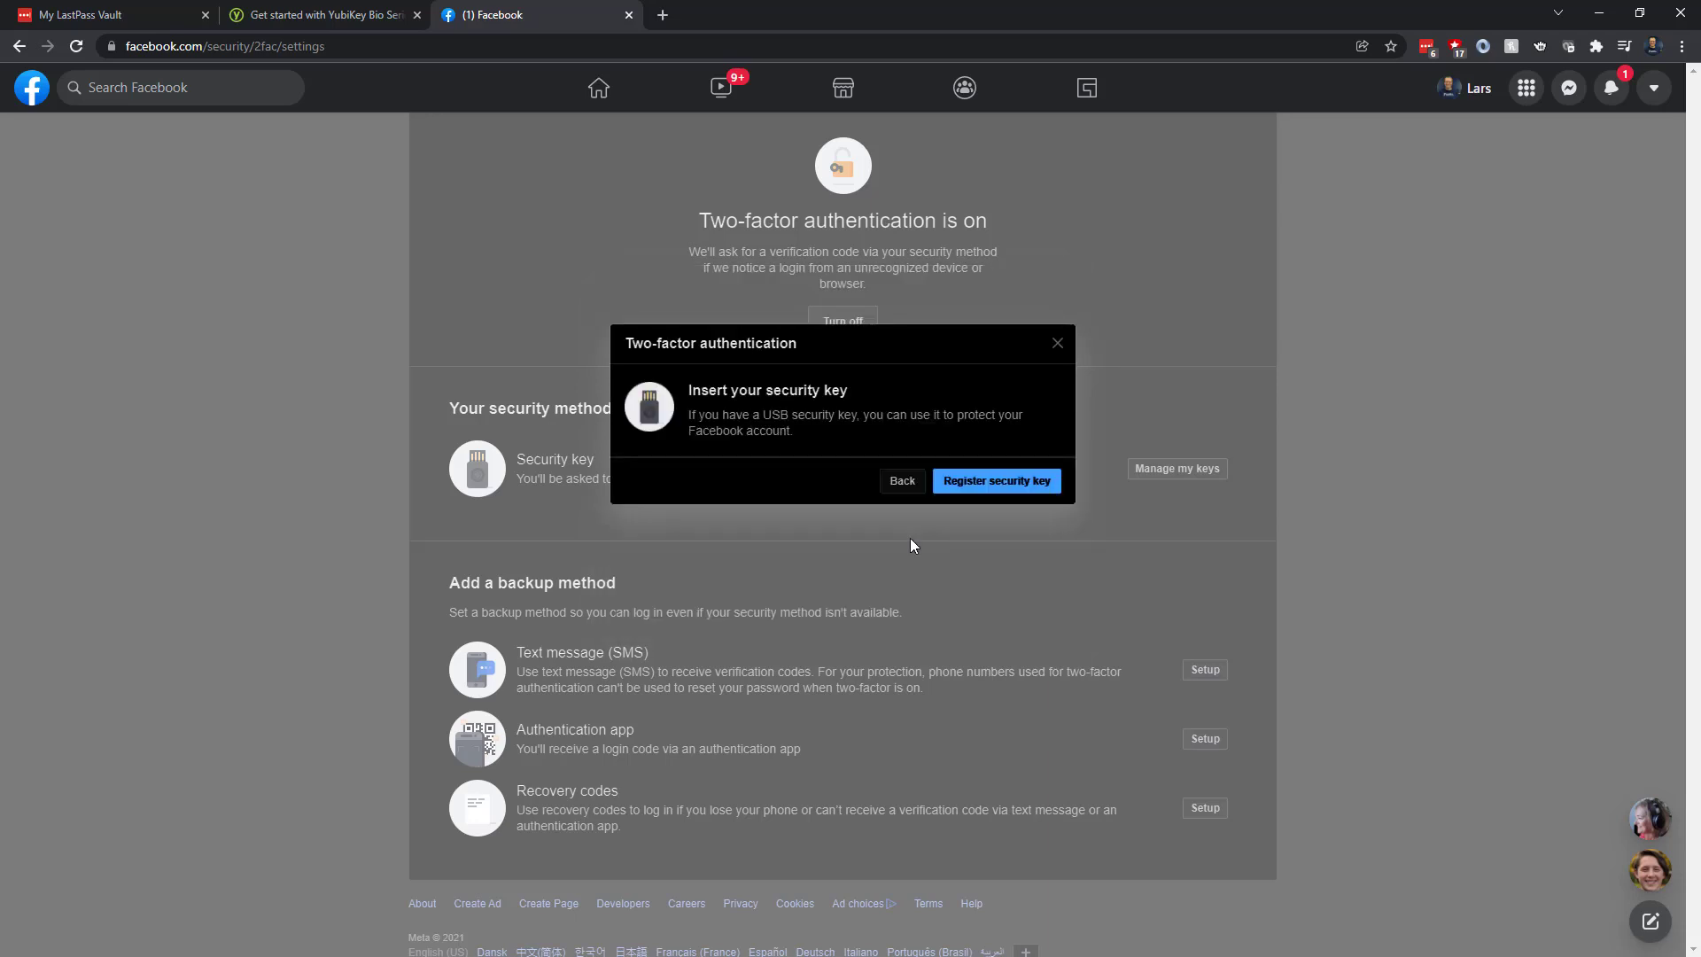
click(999, 484)
click(874, 282)
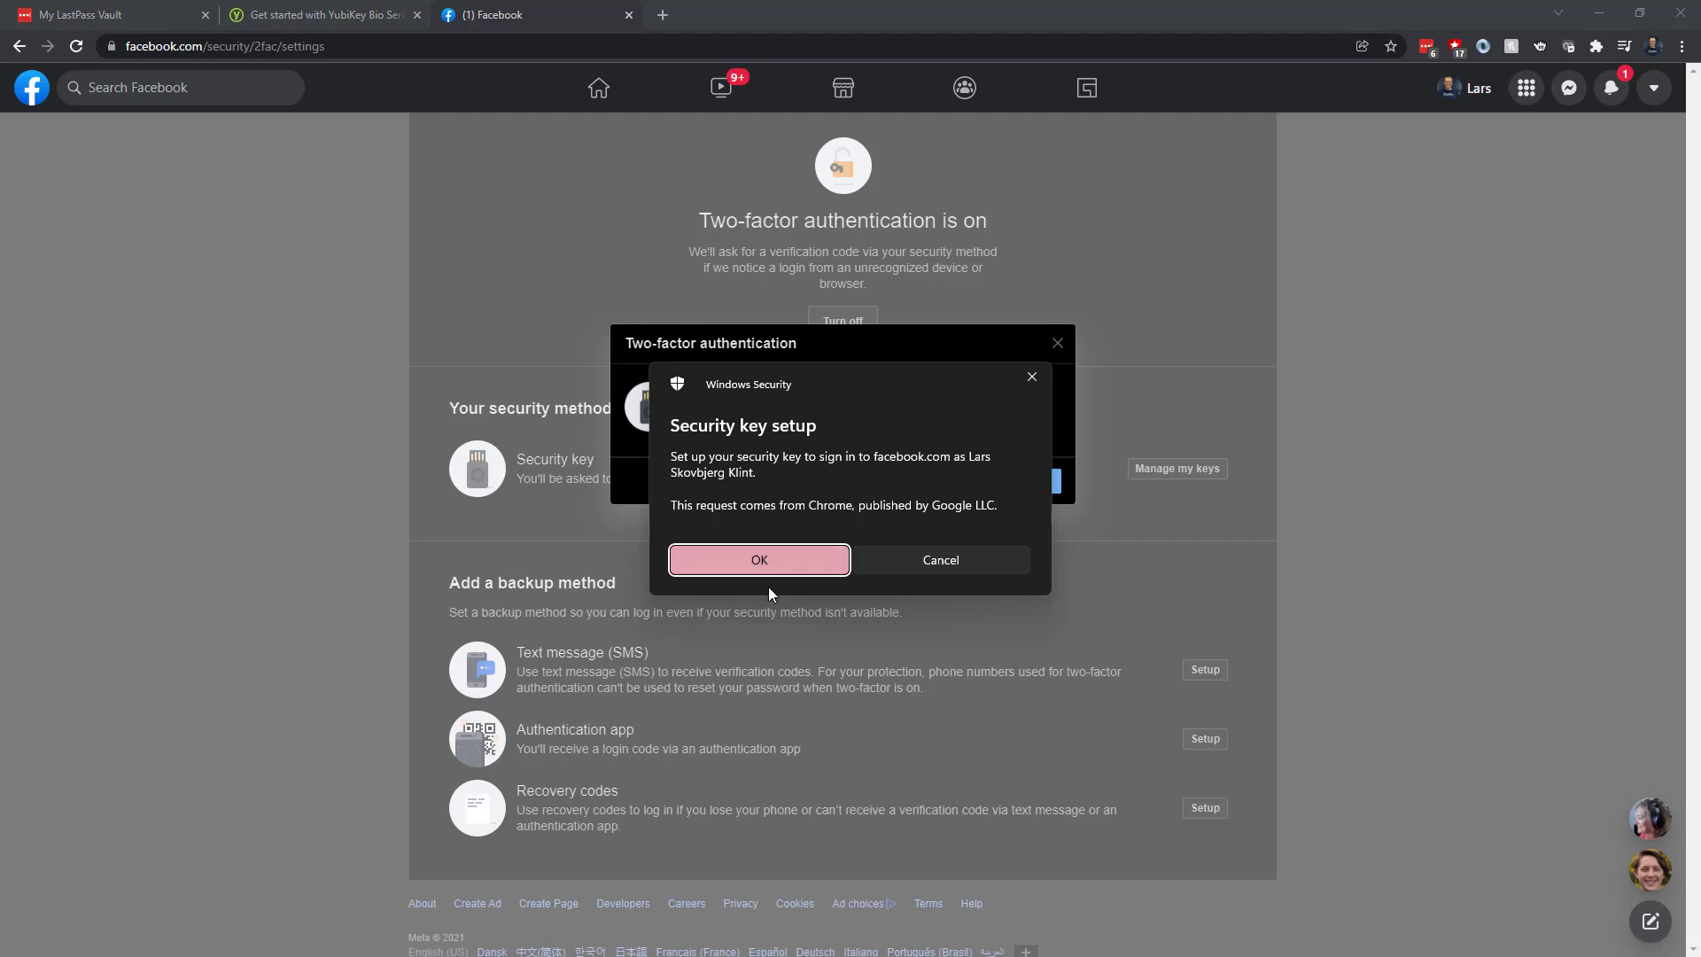
click(767, 557)
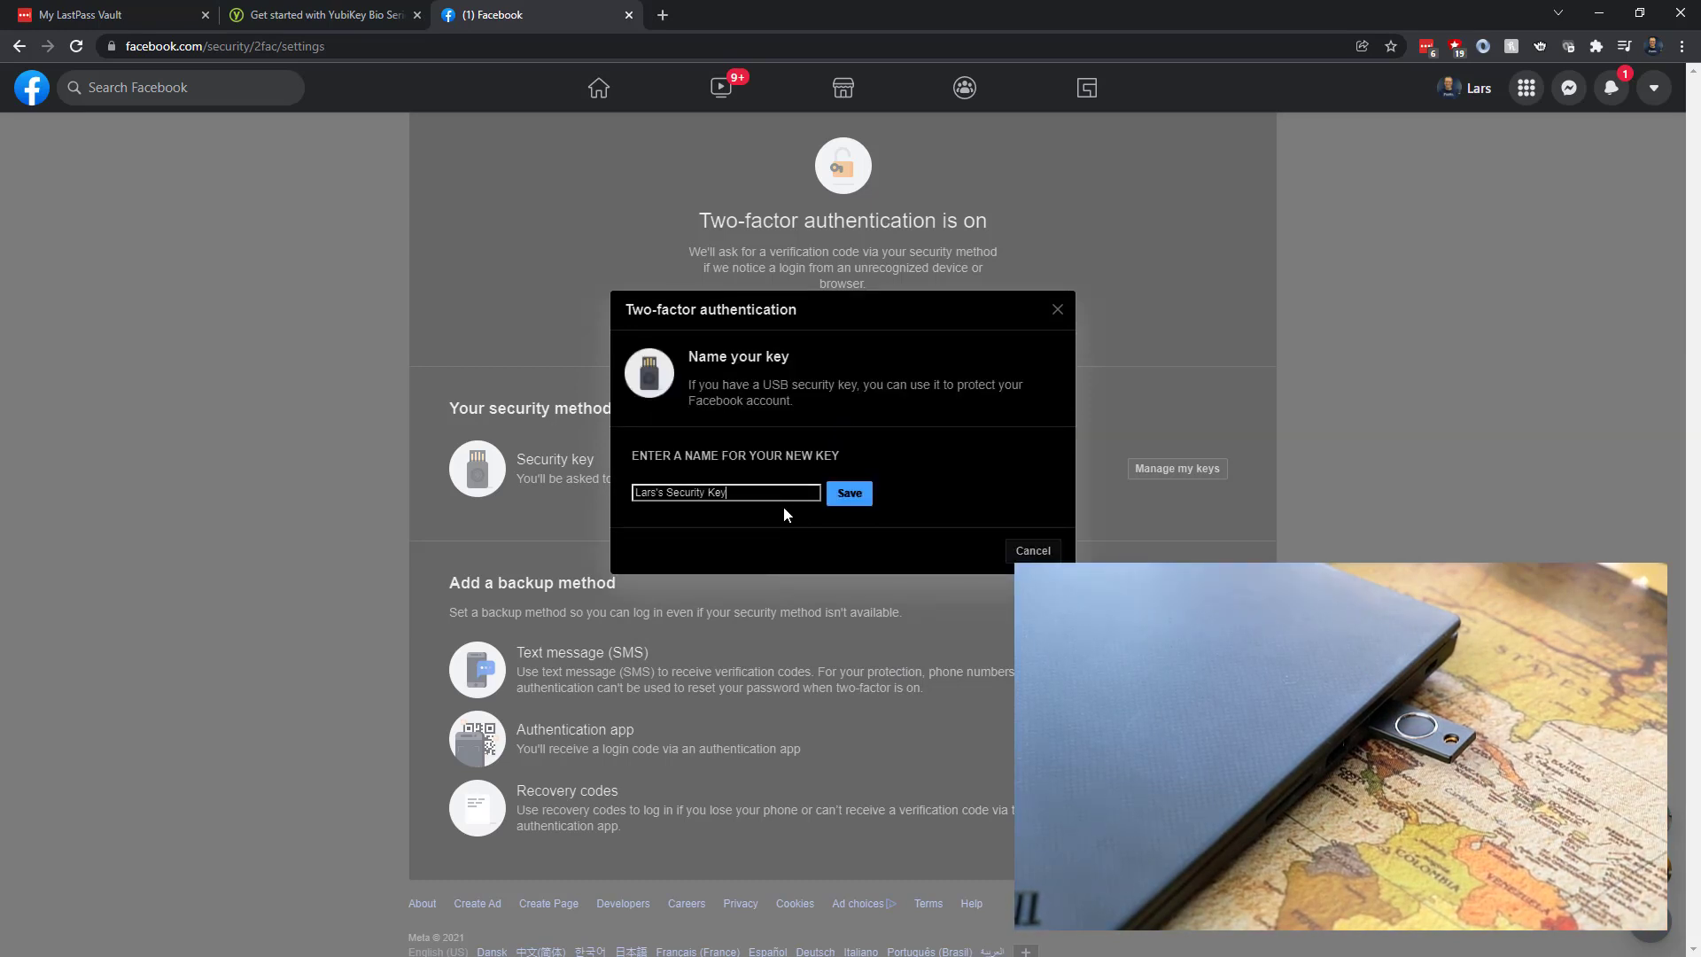
Name the new security key 'Yubikey Bio' and save it
key(BackSpace)
key(BackSpace)
key(BackSpace)
key(BackSpace)
key(BackSpace)
key(BackSpace)
key(BackSpace)
key(BackSpace)
key(BackSpace)
key(BackSpace)
key(BackSpace)
key(BackSpace)
key(BackSpace)
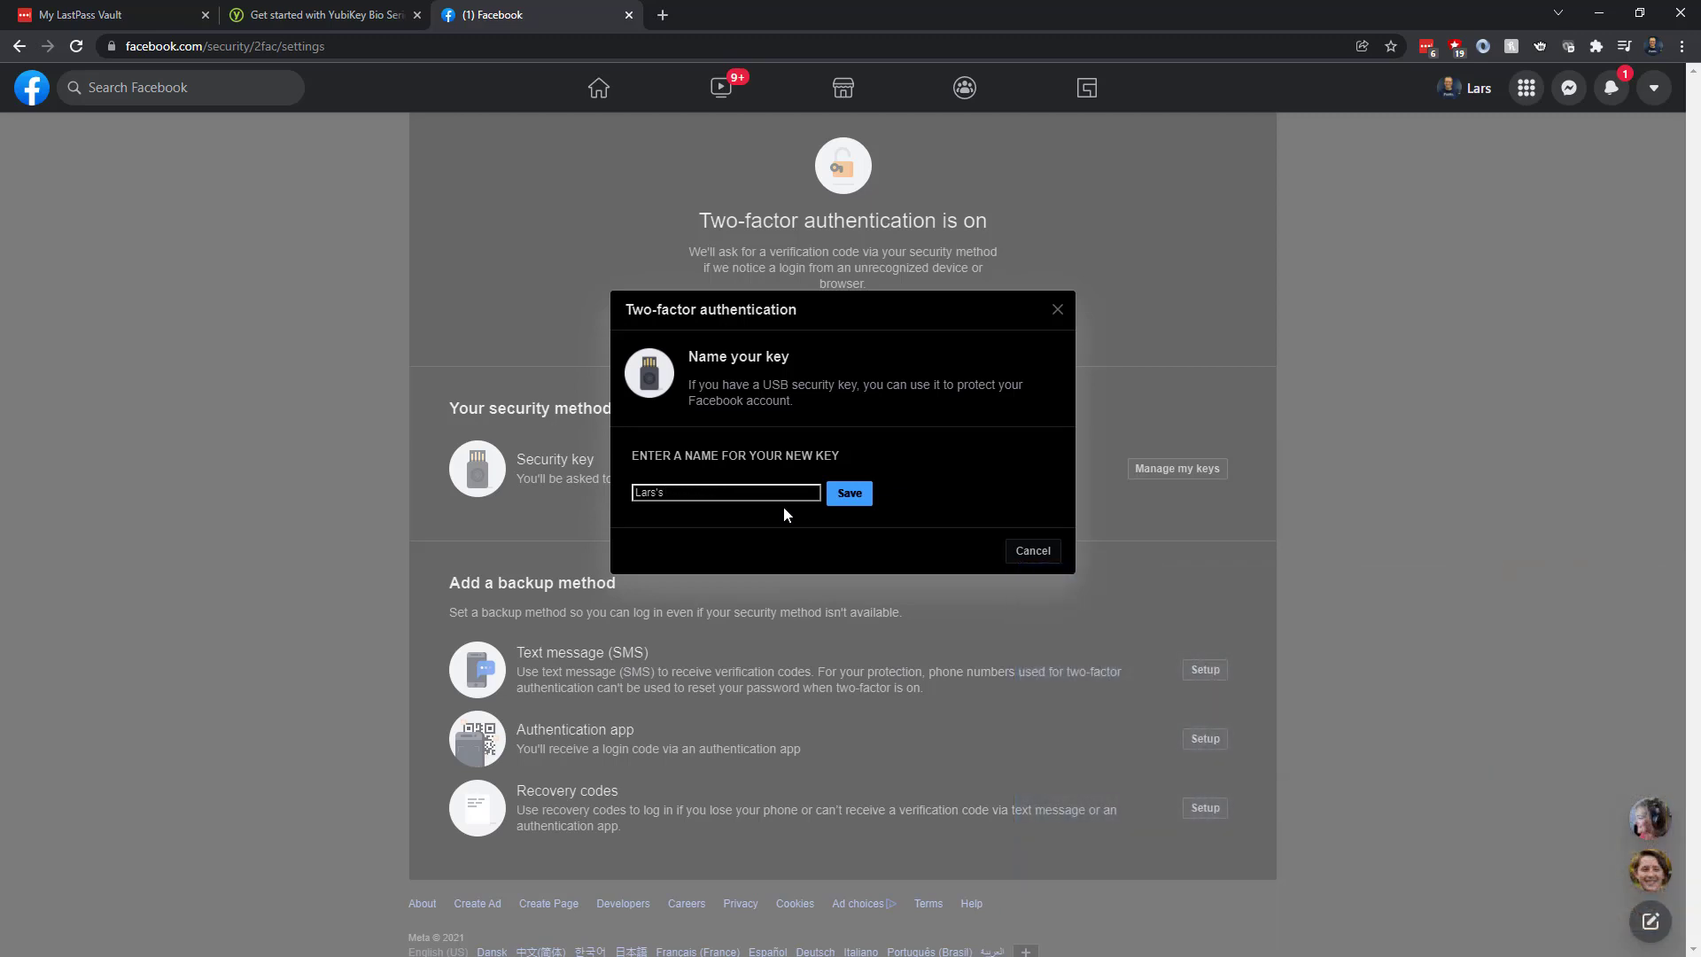
text(Yubikey Bio)
click(849, 494)
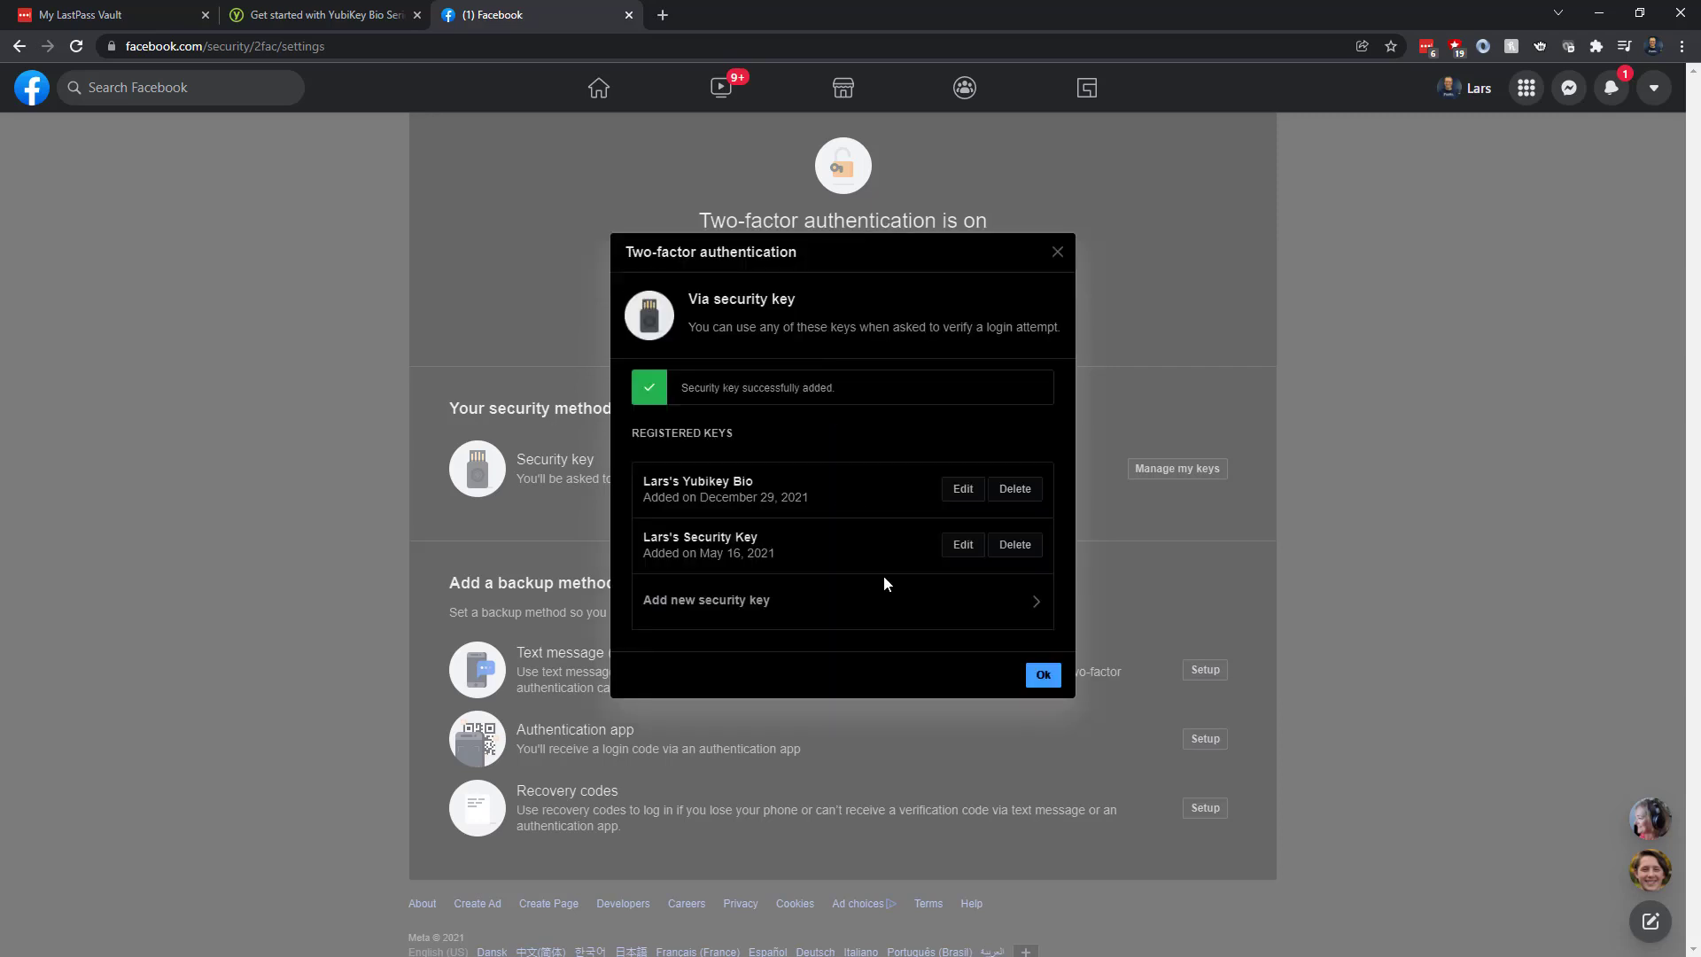